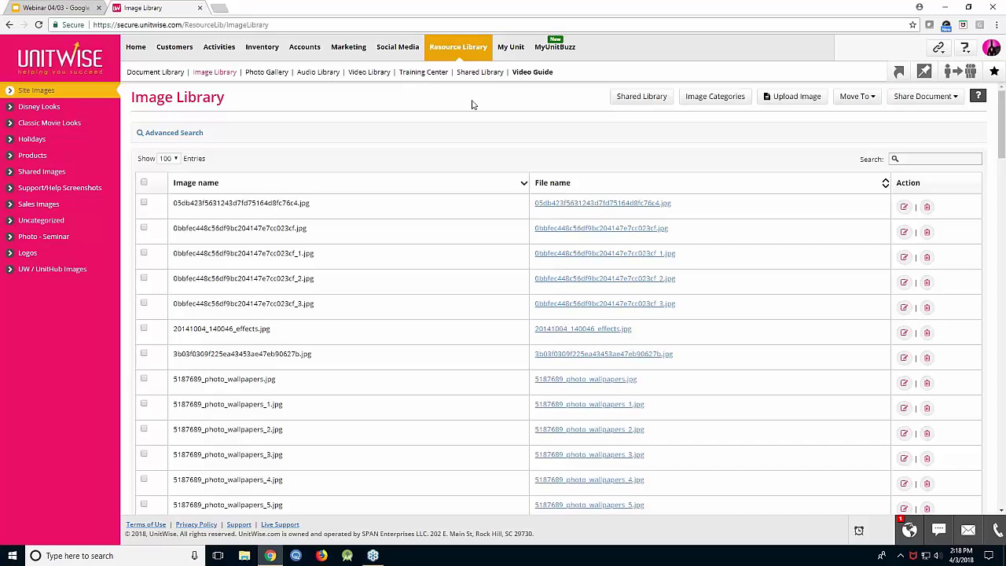
# Add an image category named Newsletter with display order 1 and save it
pyautogui.click(711, 102)
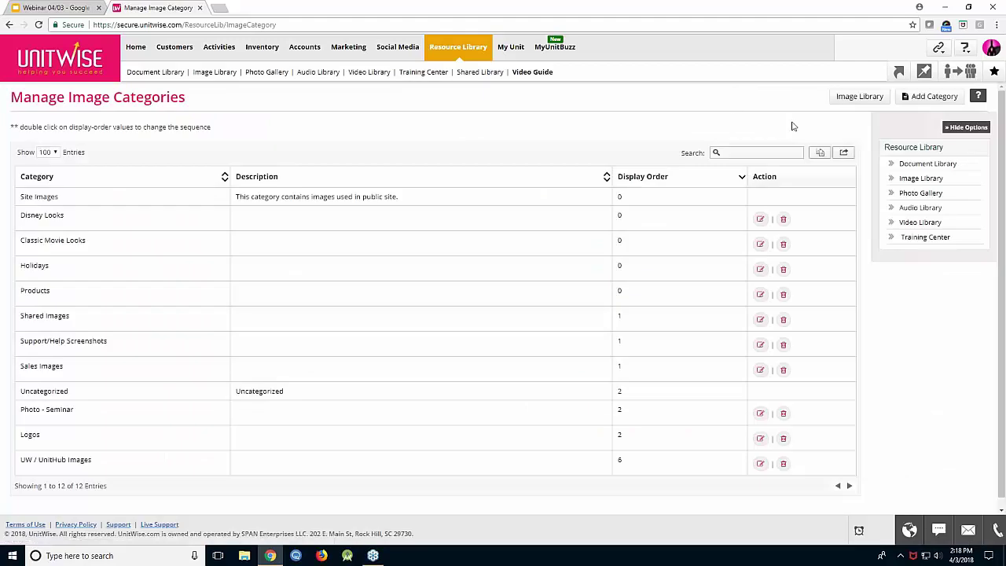
pyautogui.click(932, 97)
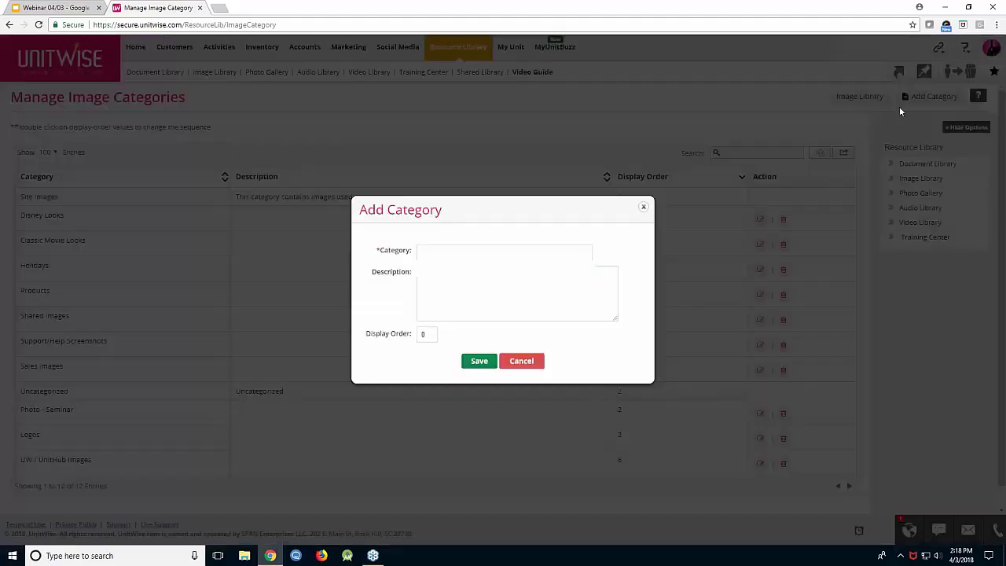
pyautogui.click(489, 251)
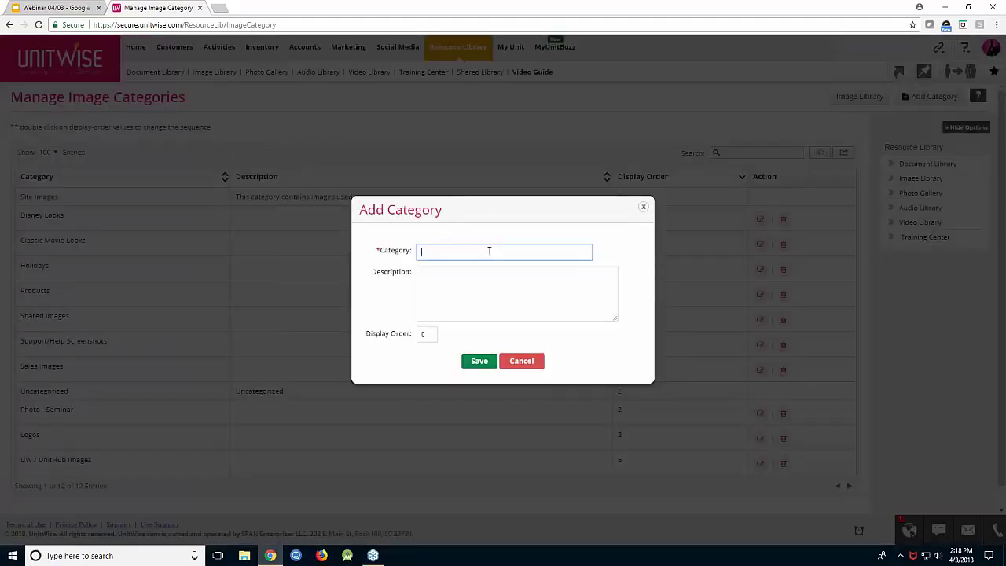
pyautogui.write('Newsletter')
pyautogui.doubleClick(421, 335)
pyautogui.write('1')
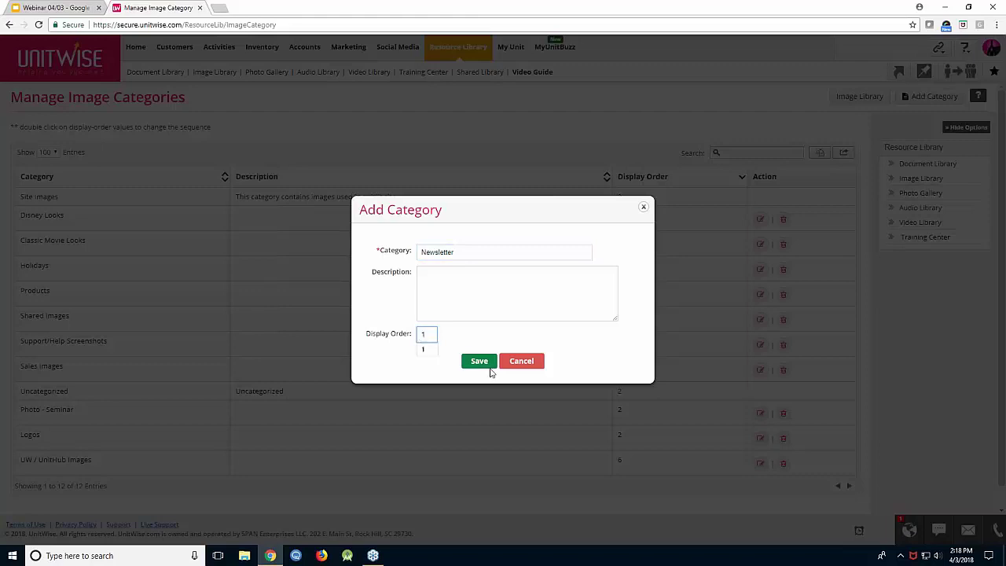
pyautogui.click(486, 363)
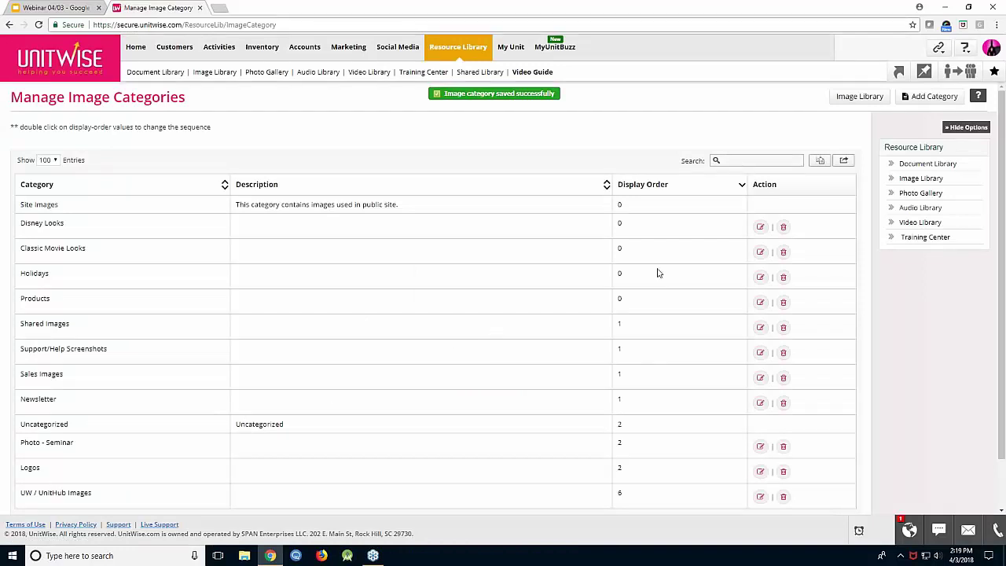
# Start a single image upload in the image library, named April Newsletter and assigned to the Newsletter category
pyautogui.click(858, 98)
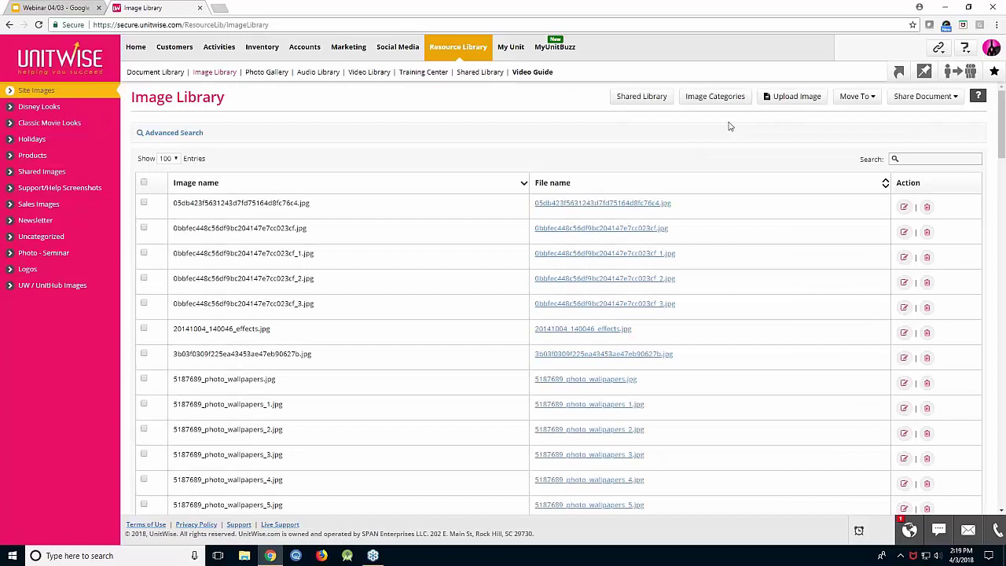
pyautogui.click(777, 99)
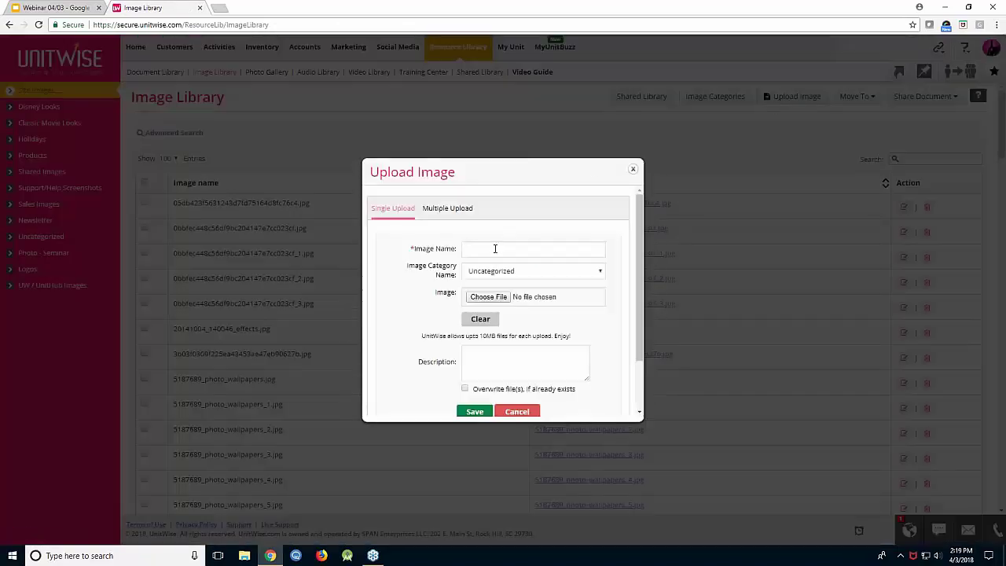
pyautogui.click(495, 248)
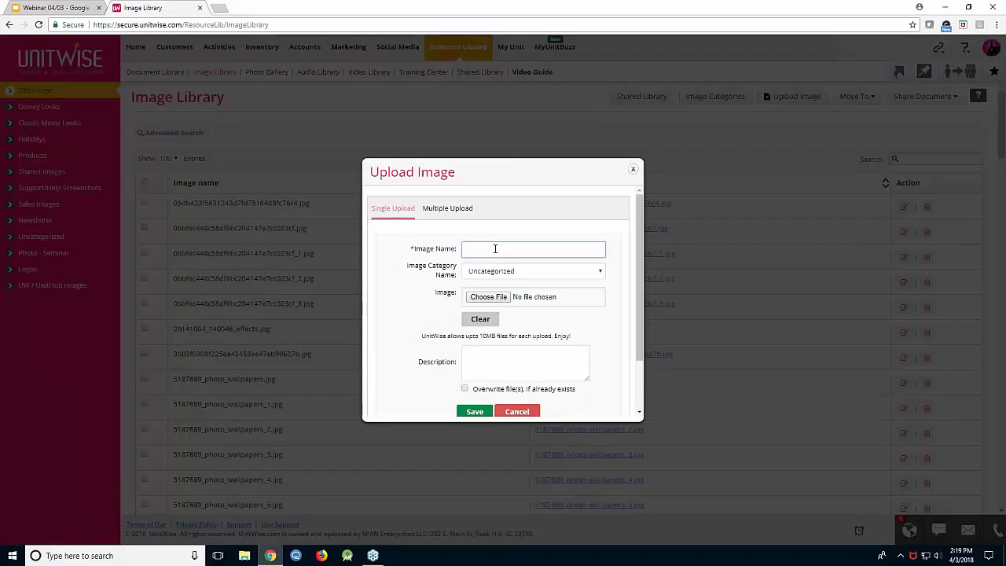
pyautogui.write('April Newsletter')
pyautogui.click(514, 271)
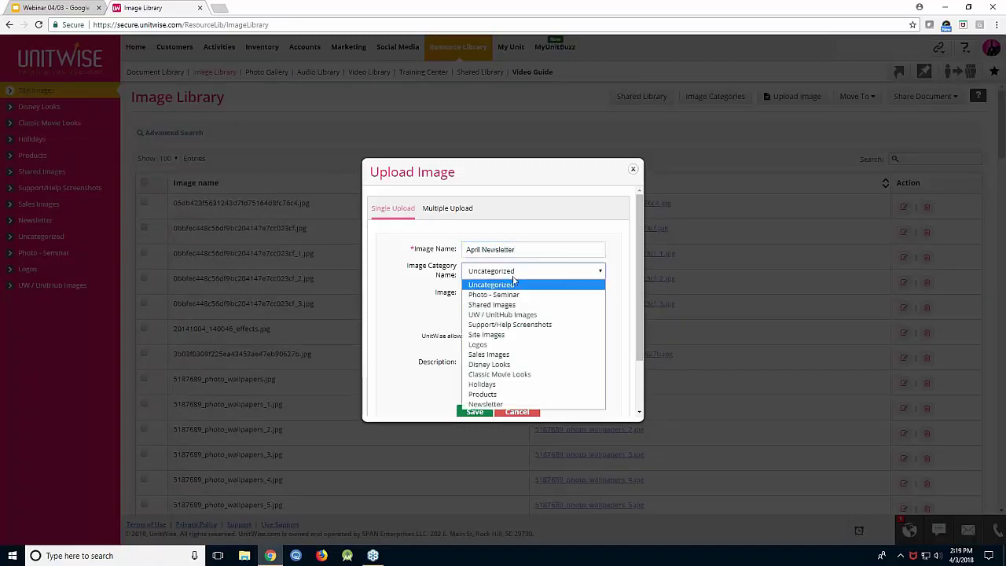
pyautogui.click(498, 404)
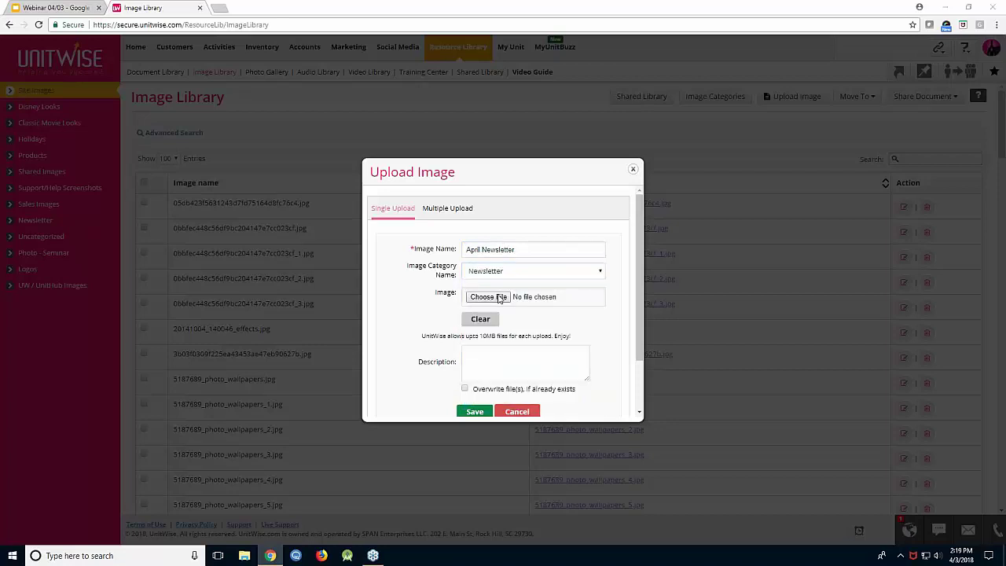
# Attach the March 2018 P3 image from the Desktop to the upload and save it
pyautogui.click(498, 297)
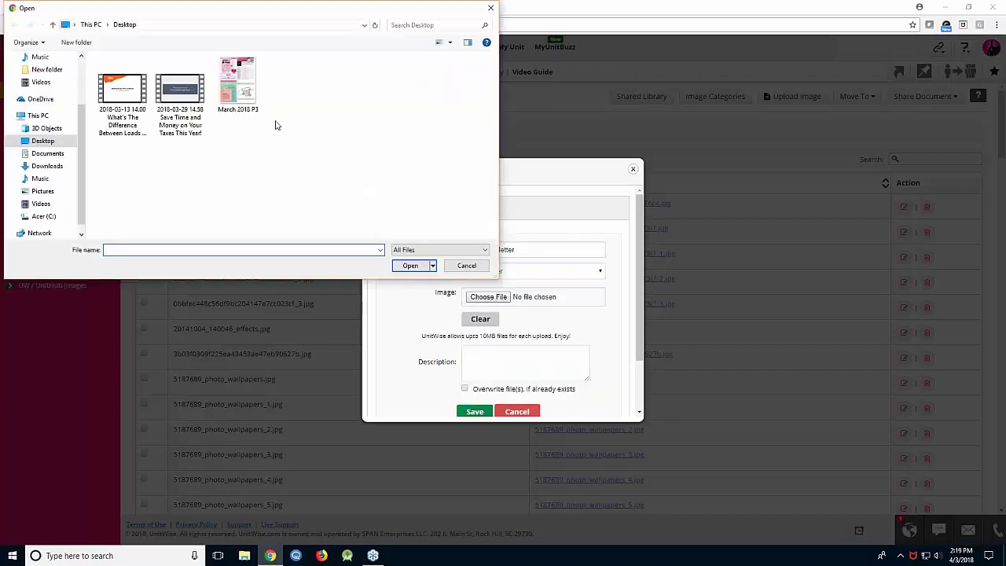
pyautogui.click(238, 83)
pyautogui.click(411, 265)
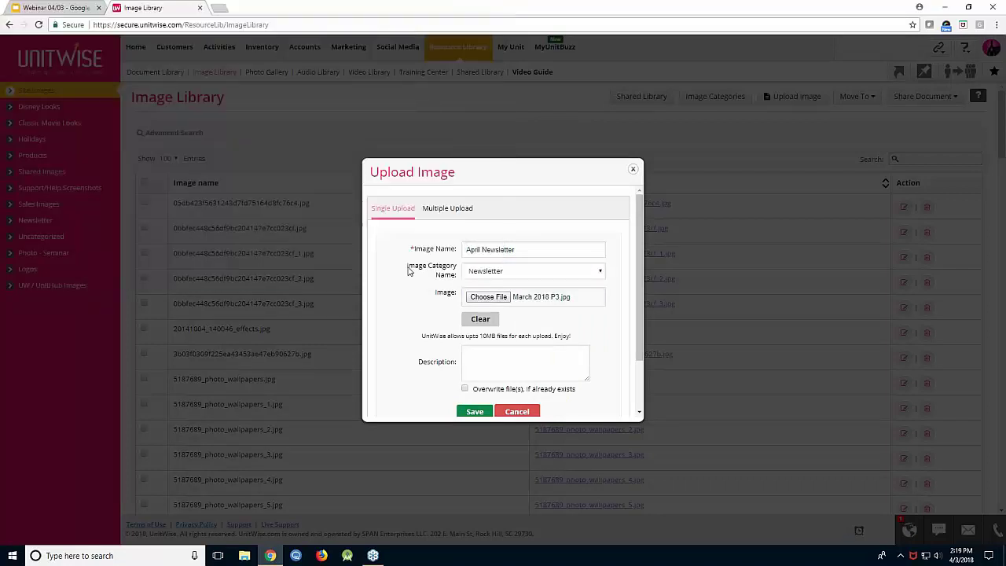
pyautogui.scroll(-1, 507, 351)
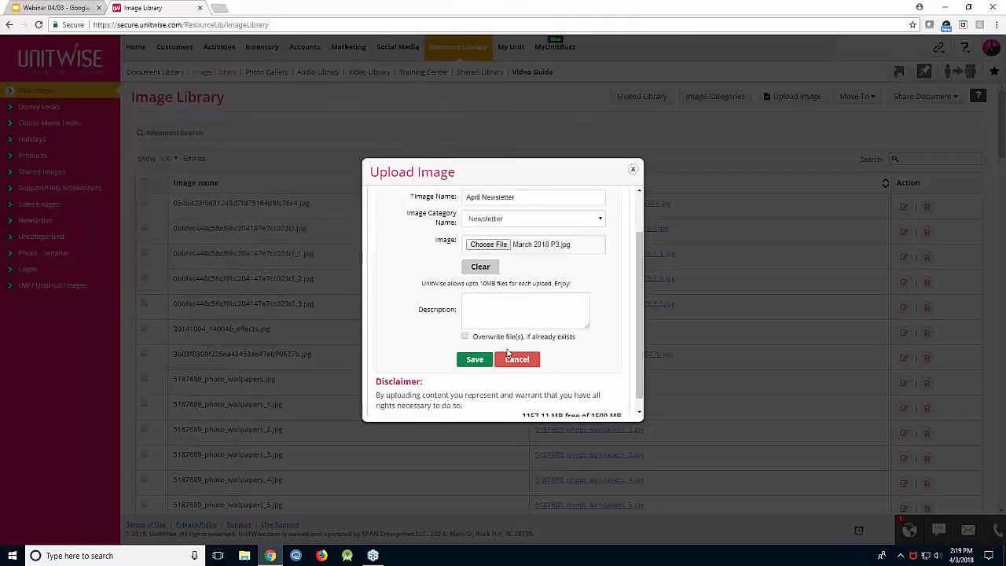
pyautogui.click(475, 359)
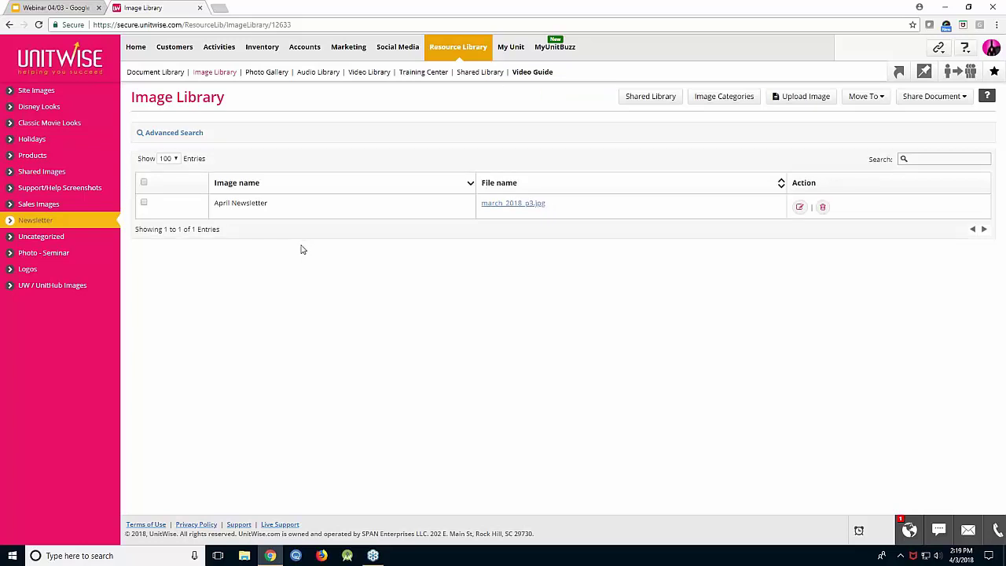
# Create a new email marketing campaign named Newsletter with the message subject April Newsletter 2018
pyautogui.moveTo(358, 56)
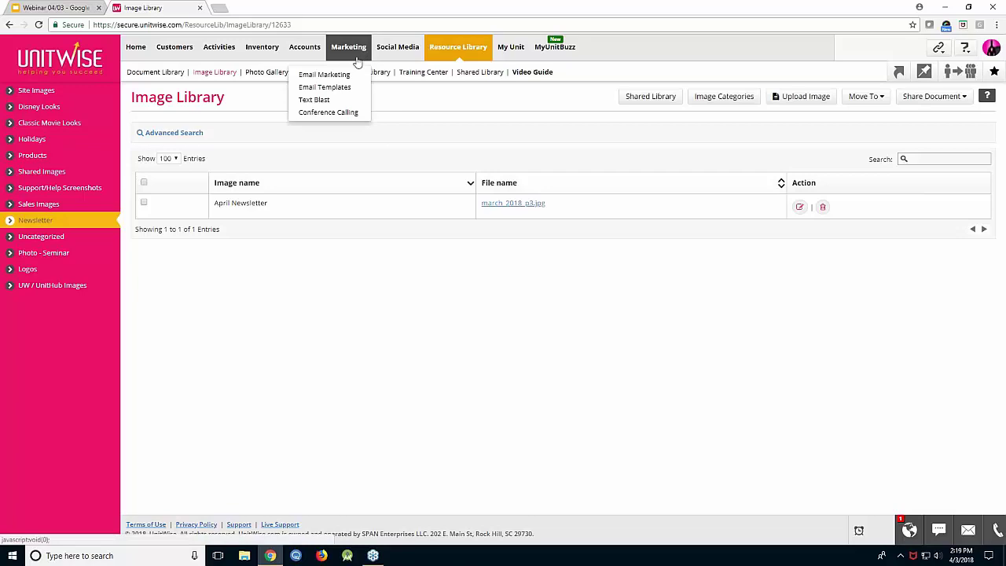
pyautogui.click(346, 74)
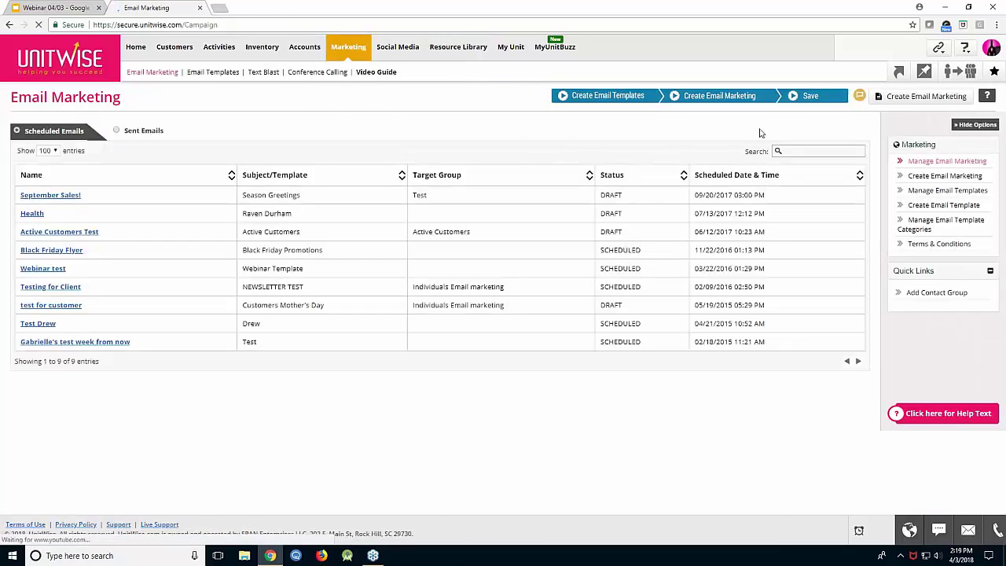
pyautogui.click(902, 104)
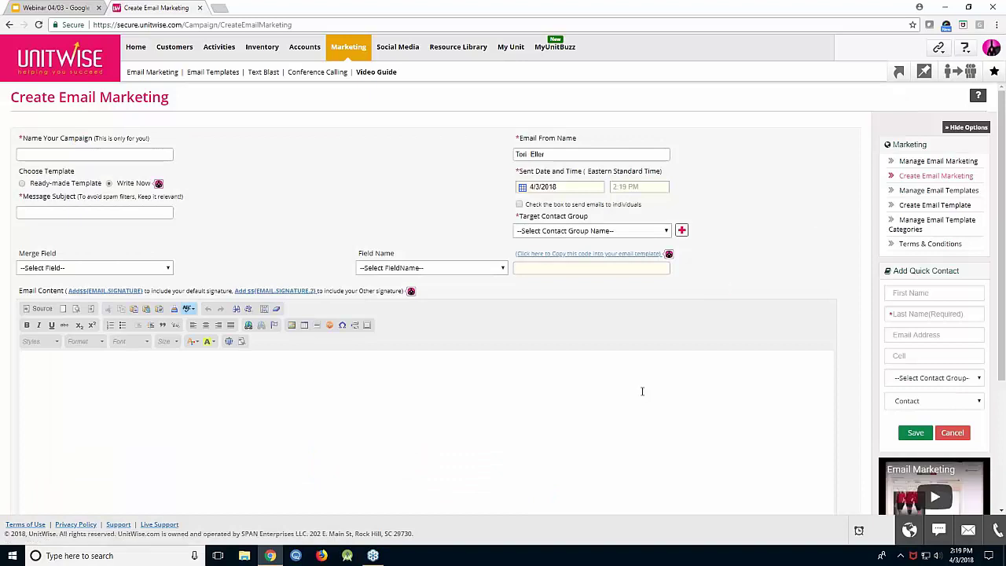
pyautogui.scroll(-1, 641, 390)
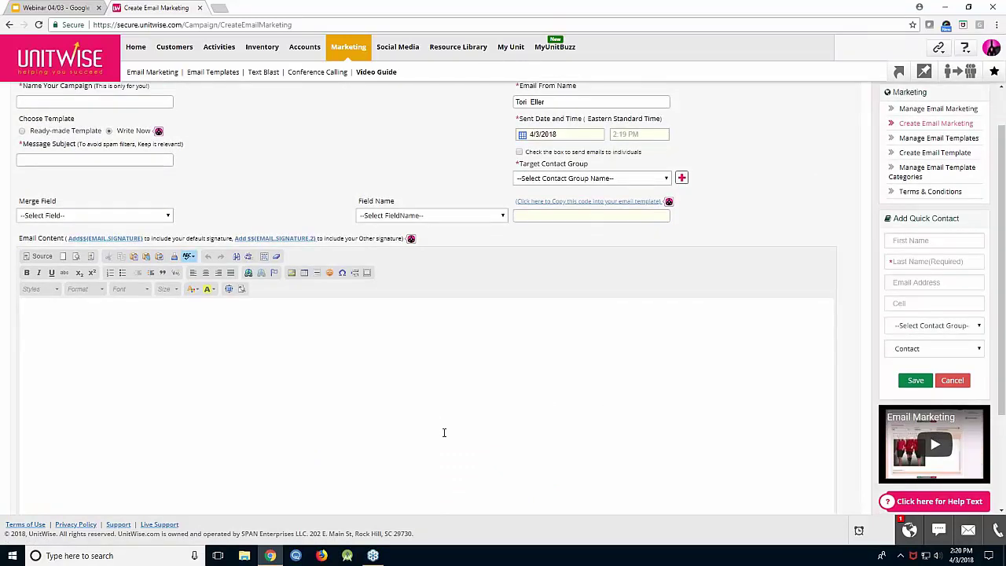
pyautogui.scroll(1, 202, 347)
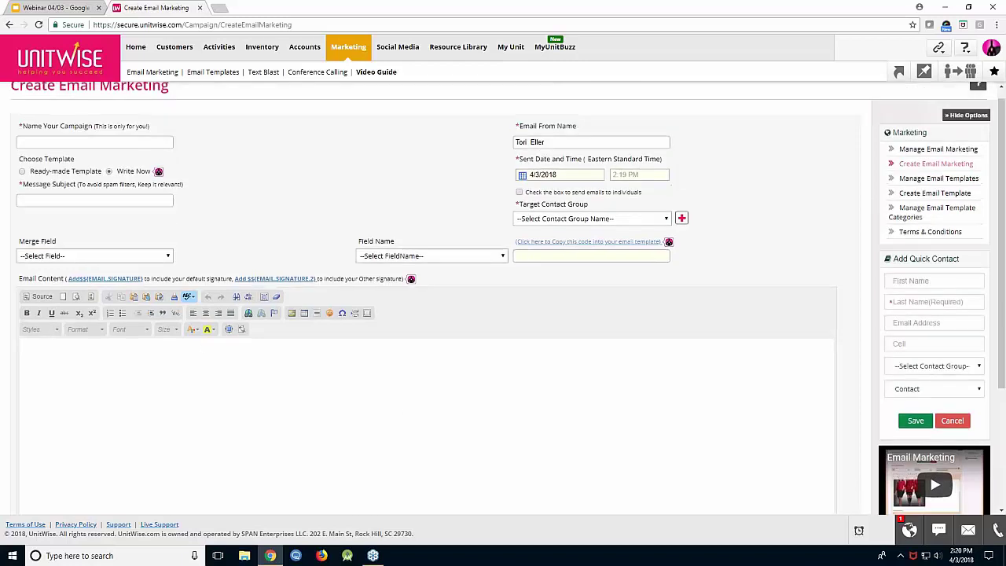
pyautogui.click(127, 157)
pyautogui.write('Newsletter')
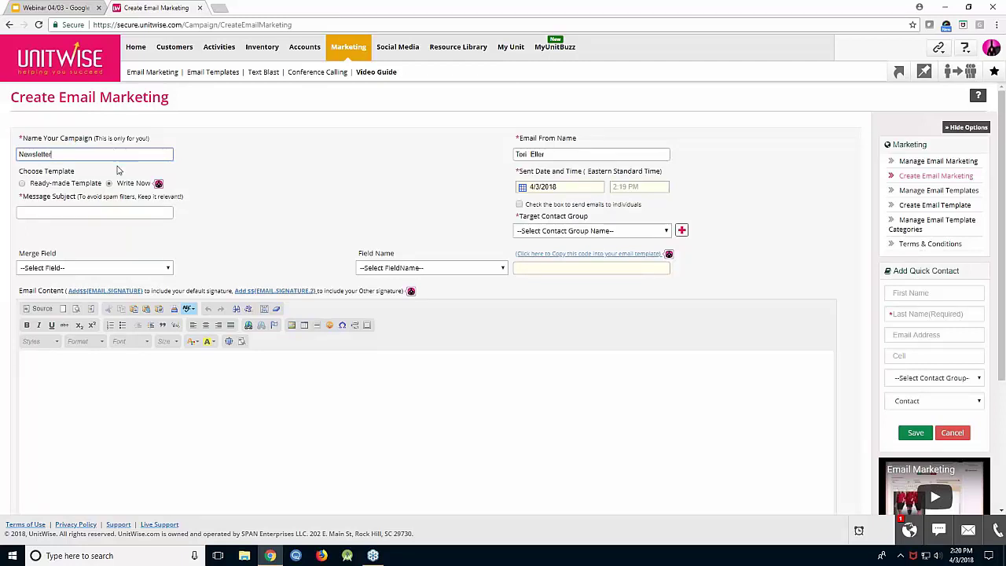
pyautogui.click(102, 211)
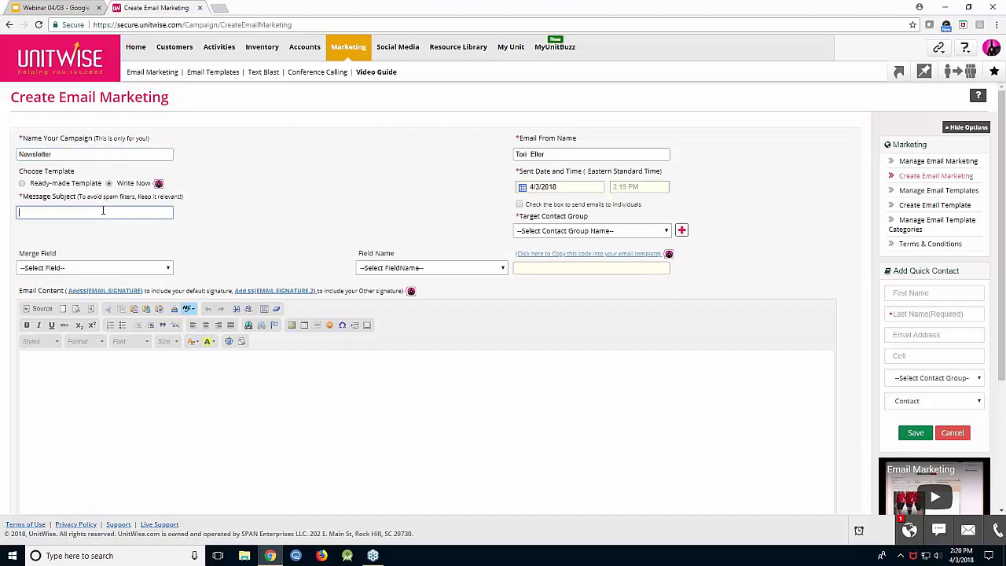
pyautogui.write('April Newsletter 2018')
# Set the campaign's target contact group to Team Members
pyautogui.click(521, 235)
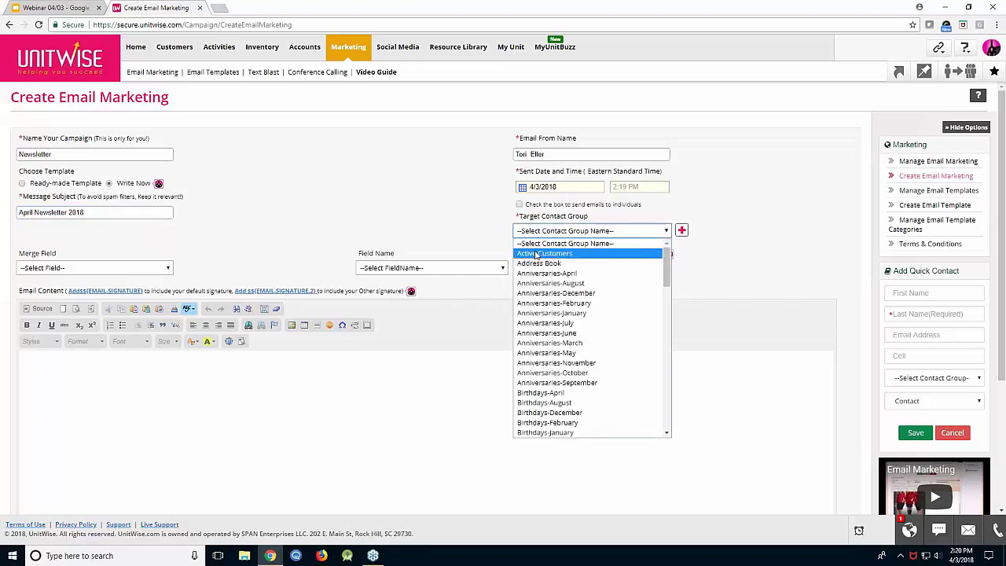
pyautogui.press('t')
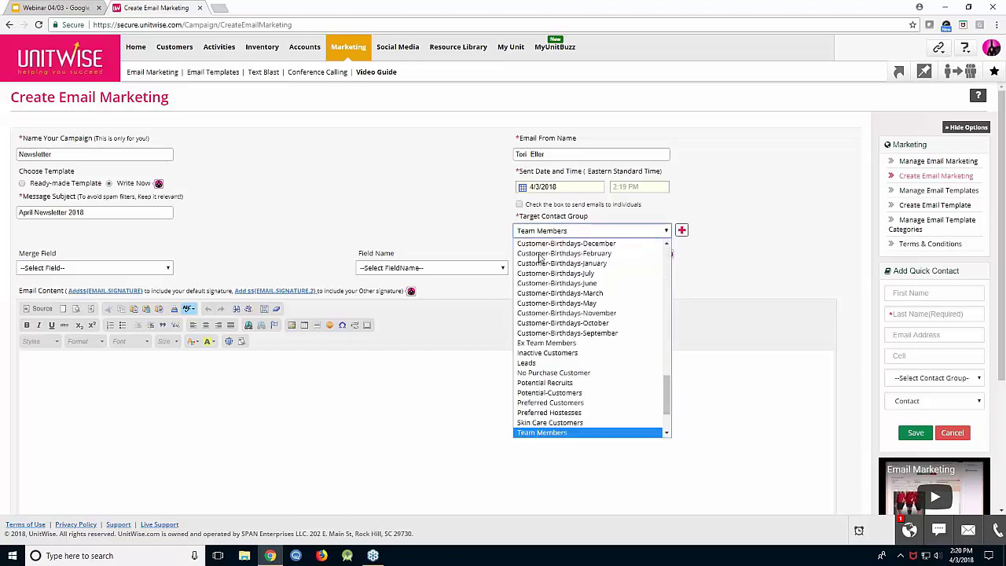
pyautogui.click(550, 231)
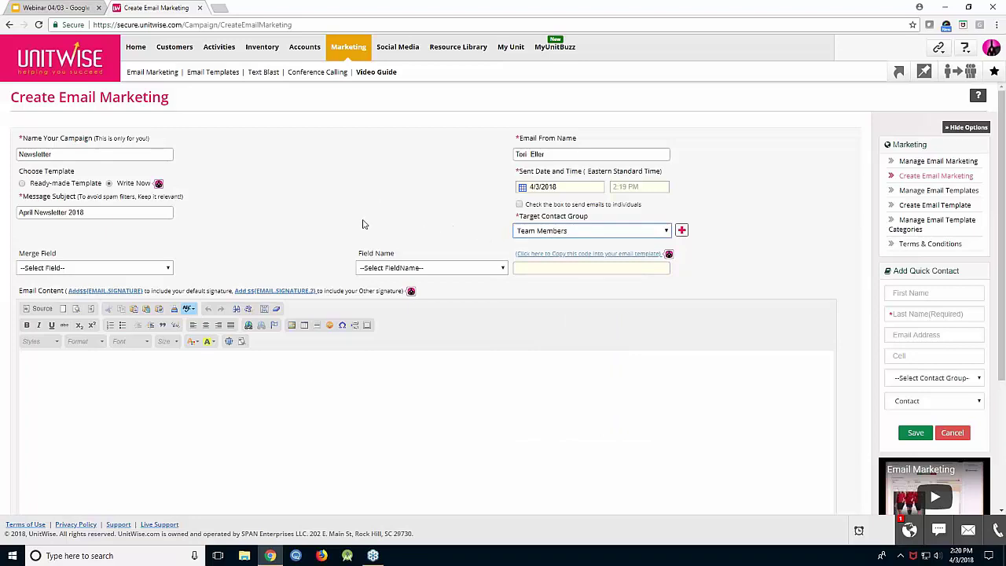
# Choose the April Newsletter image from the library's Newsletter category as the picture for the email content
pyautogui.click(395, 399)
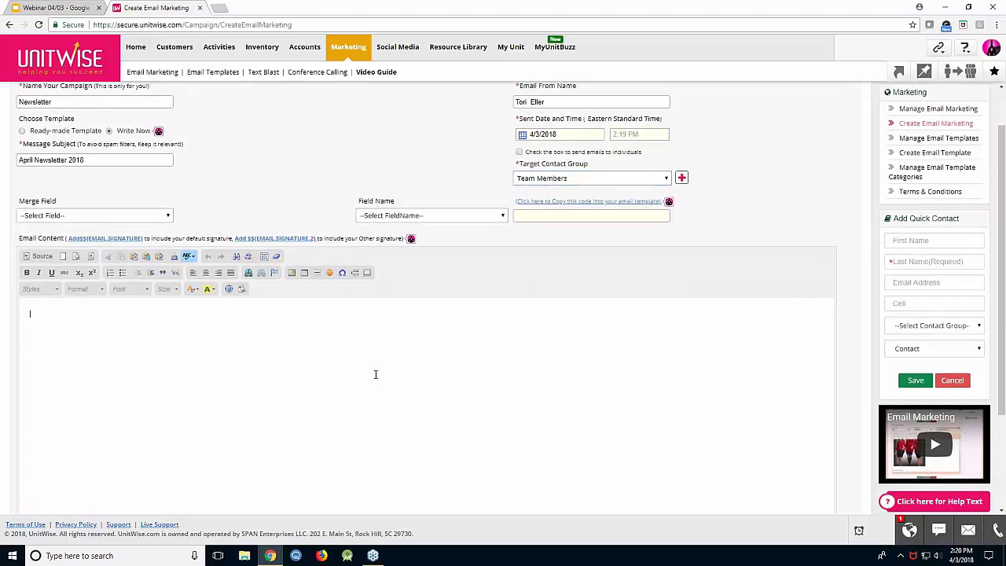
pyautogui.scroll(-1, 301, 288)
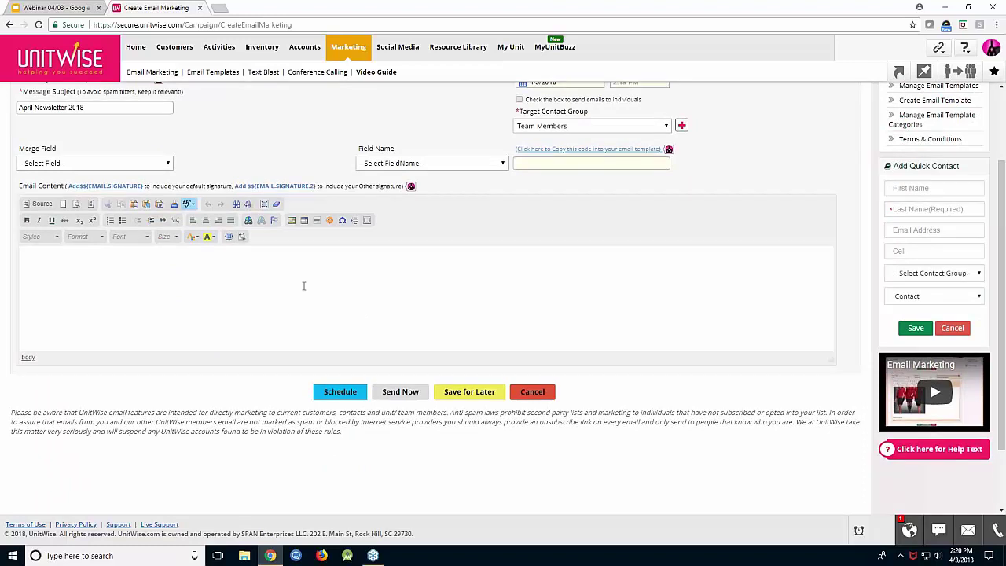
pyautogui.click(291, 222)
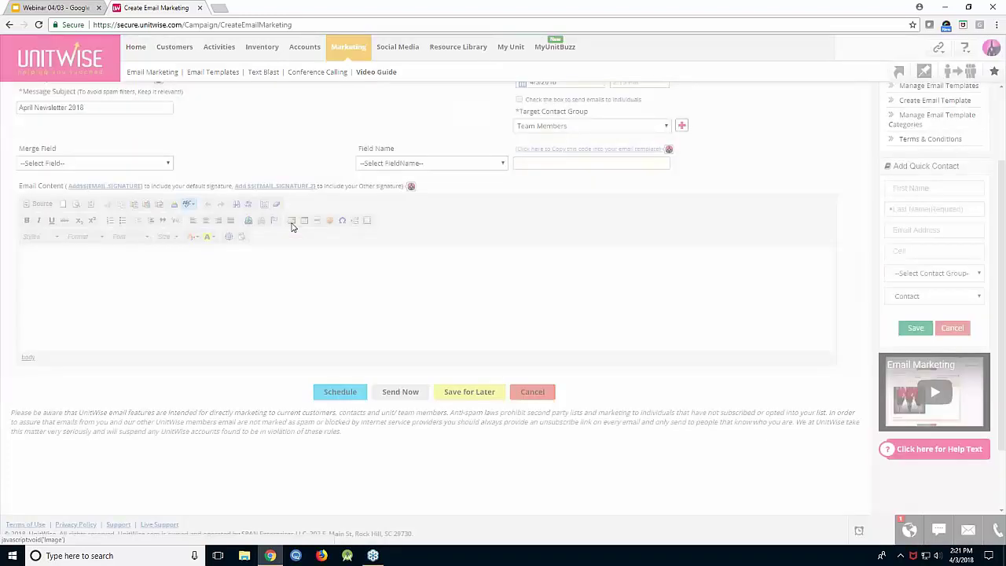
pyautogui.click(568, 225)
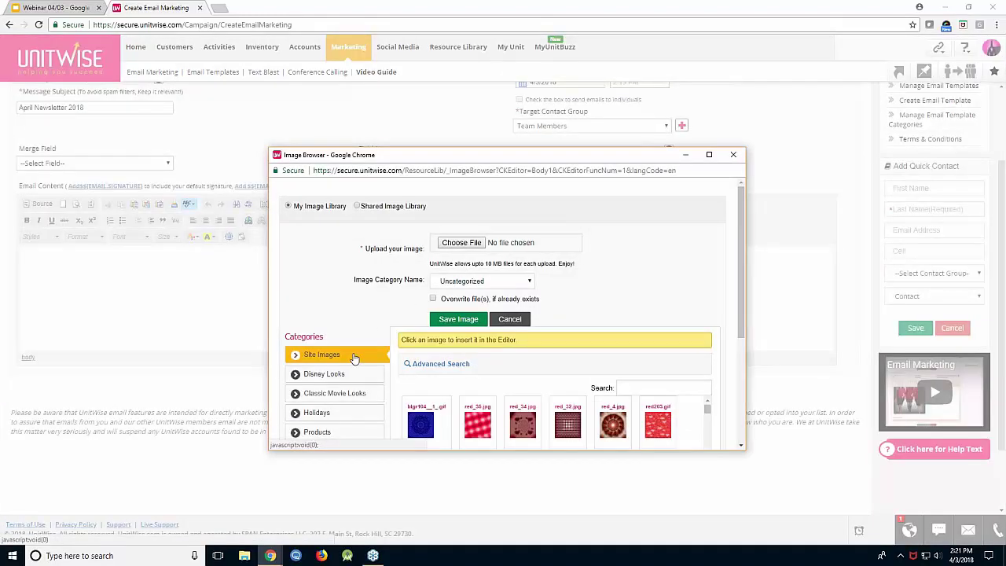
pyautogui.scroll(-3, 354, 358)
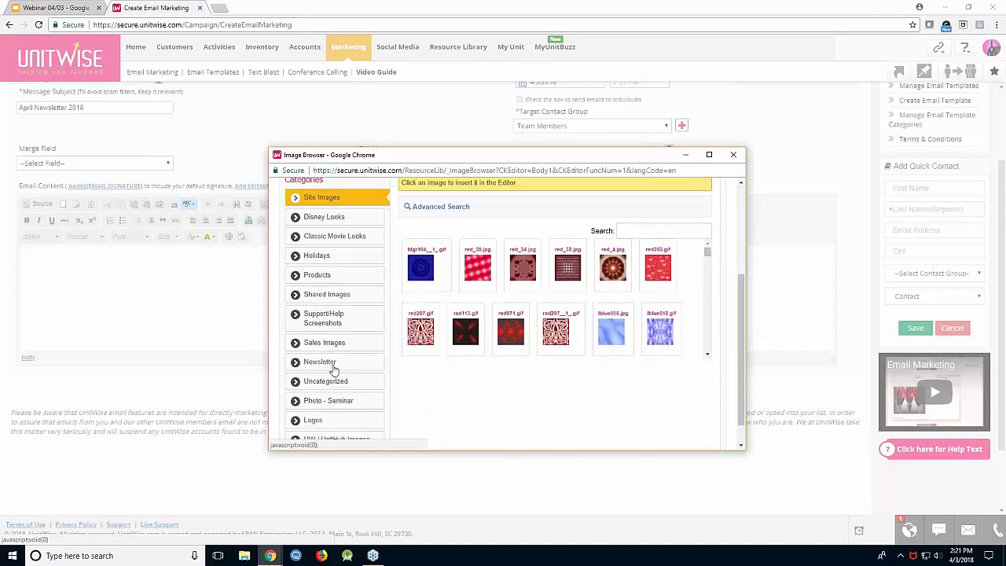
pyautogui.click(333, 364)
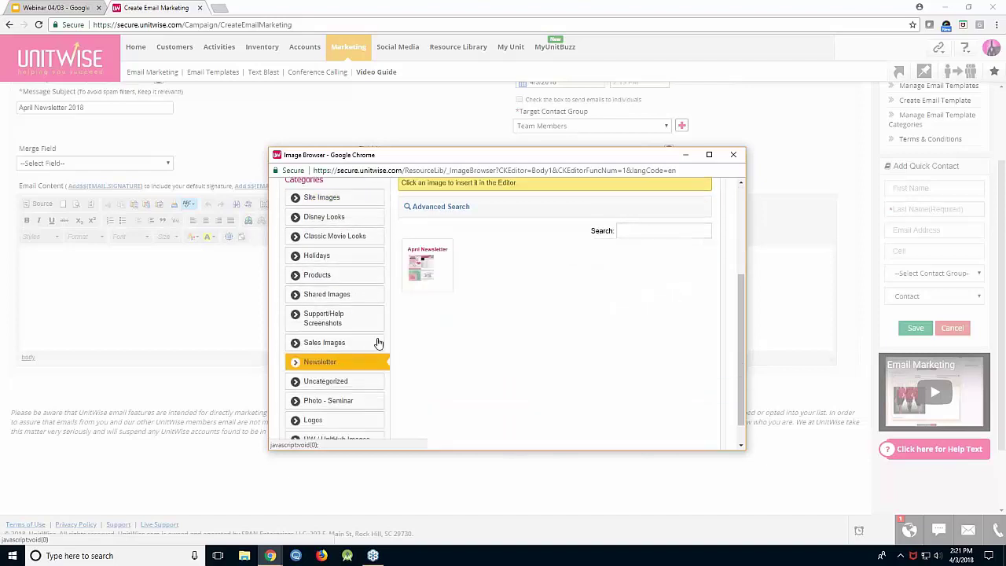
pyautogui.click(415, 278)
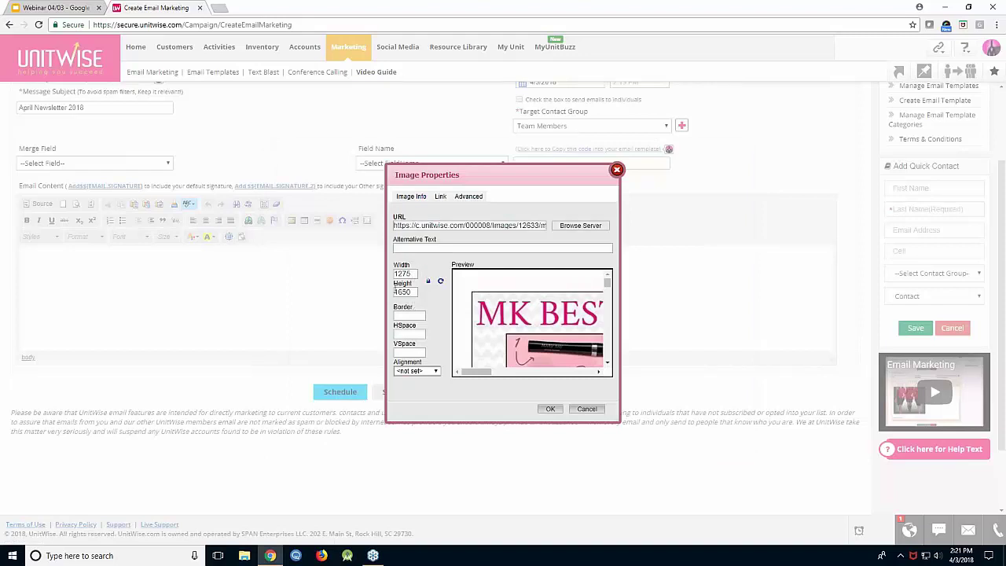
# Set the newsletter image's width to 500 with proportional height, insert it into the email, and check how it looks
pyautogui.click(411, 273)
pyautogui.doubleClick(411, 272)
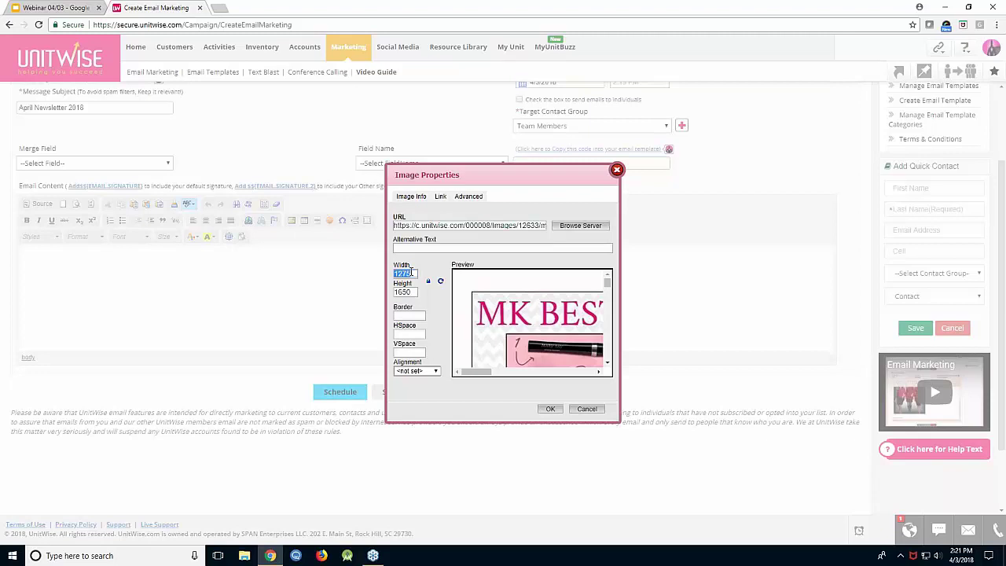
pyautogui.write('600')
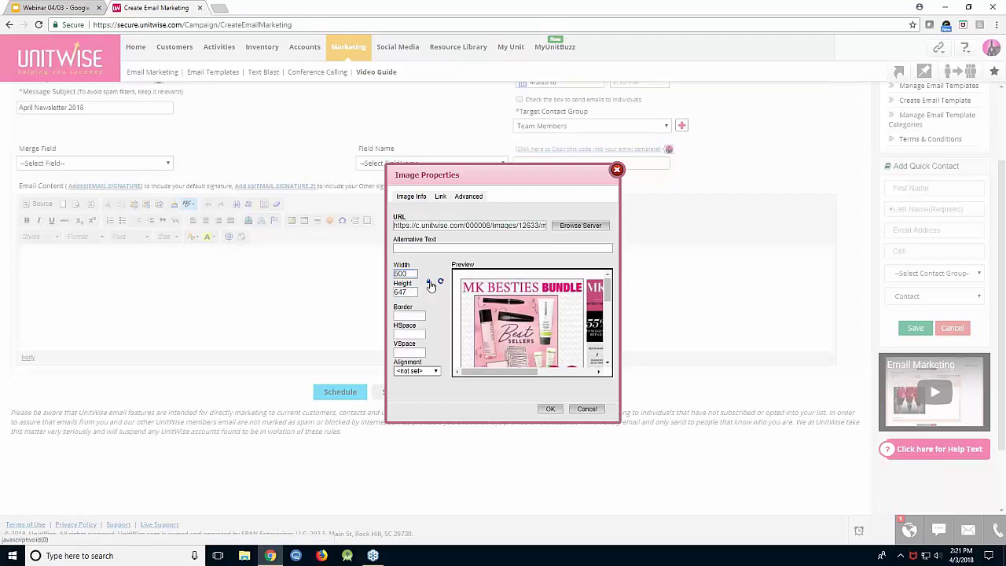
pyautogui.click(550, 409)
pyautogui.scroll(3, 396, 370)
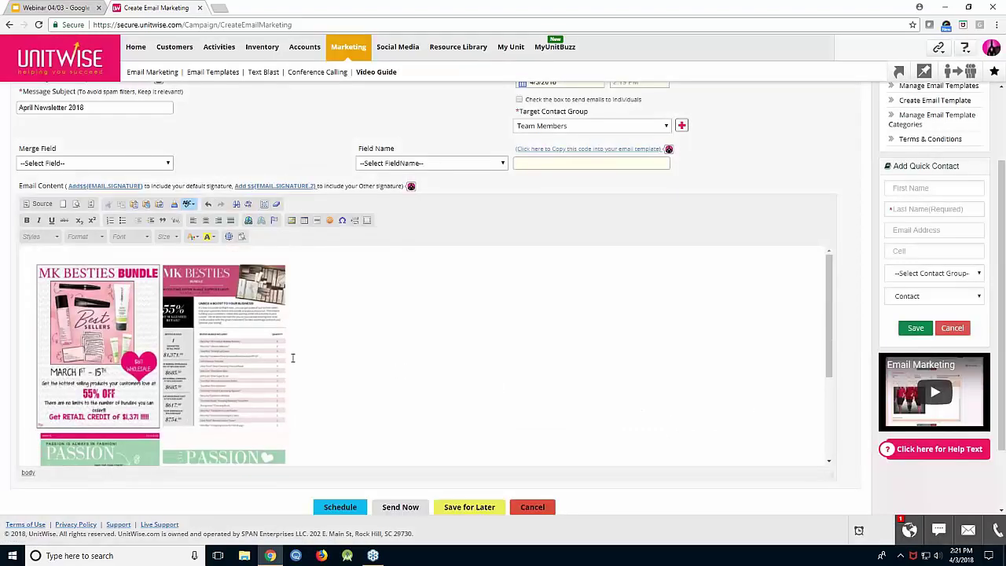
pyautogui.scroll(-2, 256, 349)
pyautogui.scroll(-1, 256, 349)
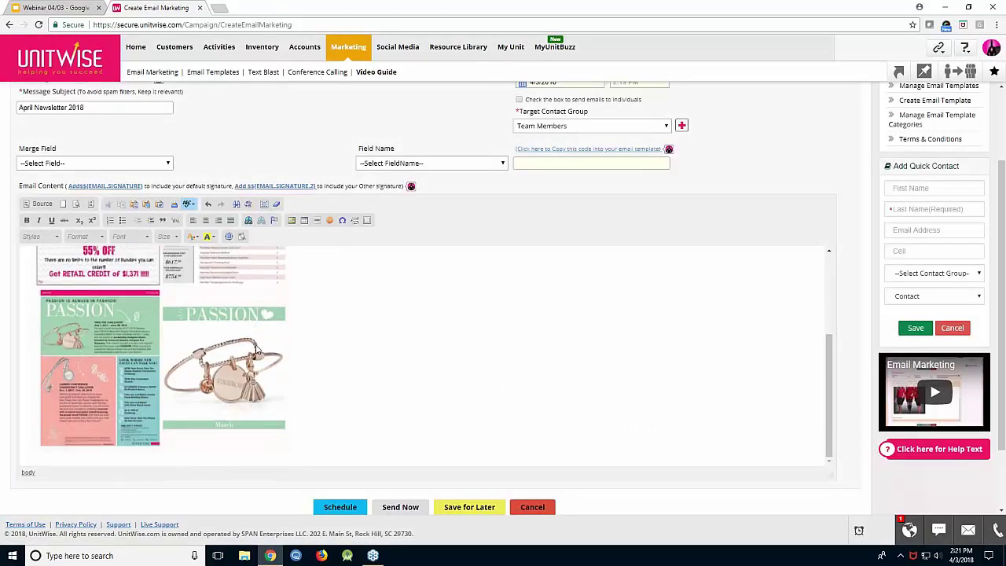
# Add the first Glitter custom border on a new line below the newsletter image in the email content
pyautogui.scroll(3, 255, 349)
pyautogui.scroll(-3, 256, 349)
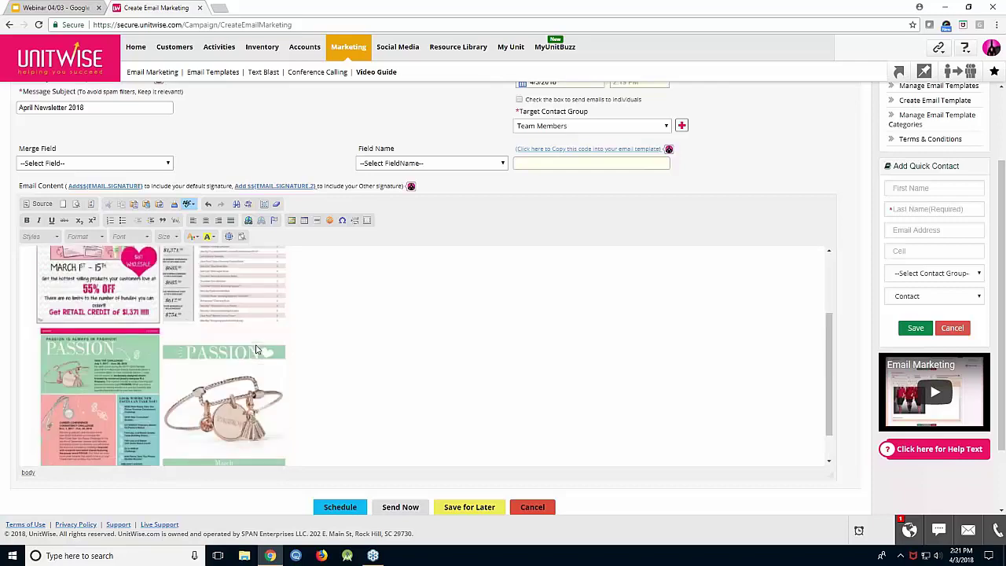
pyautogui.scroll(-2, 255, 349)
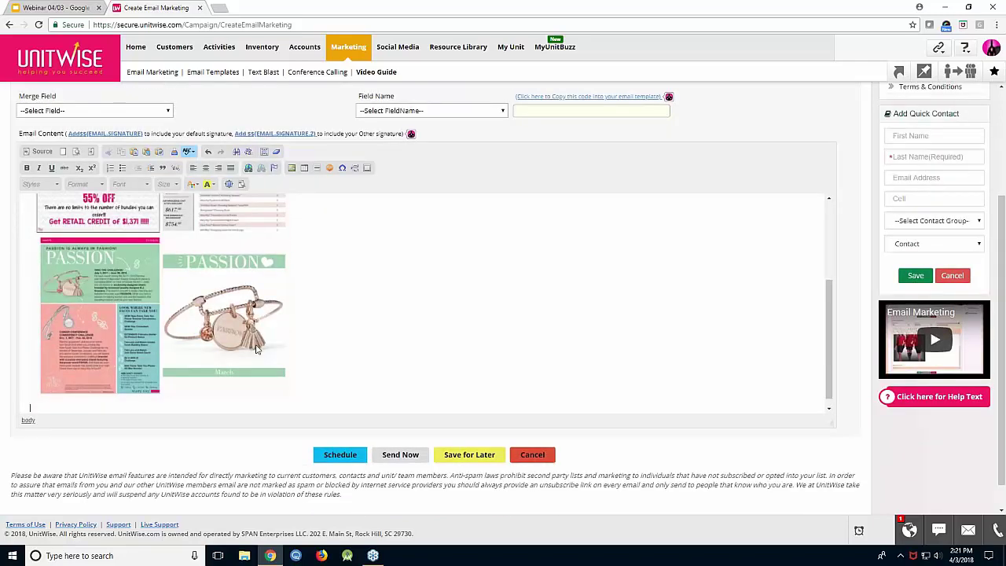
pyautogui.press('Return')
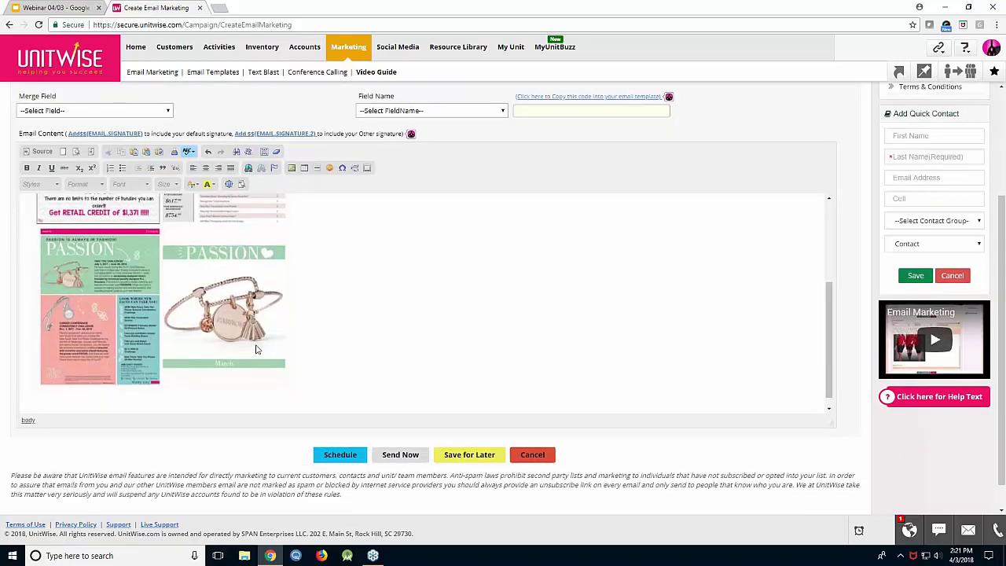
pyautogui.click(367, 169)
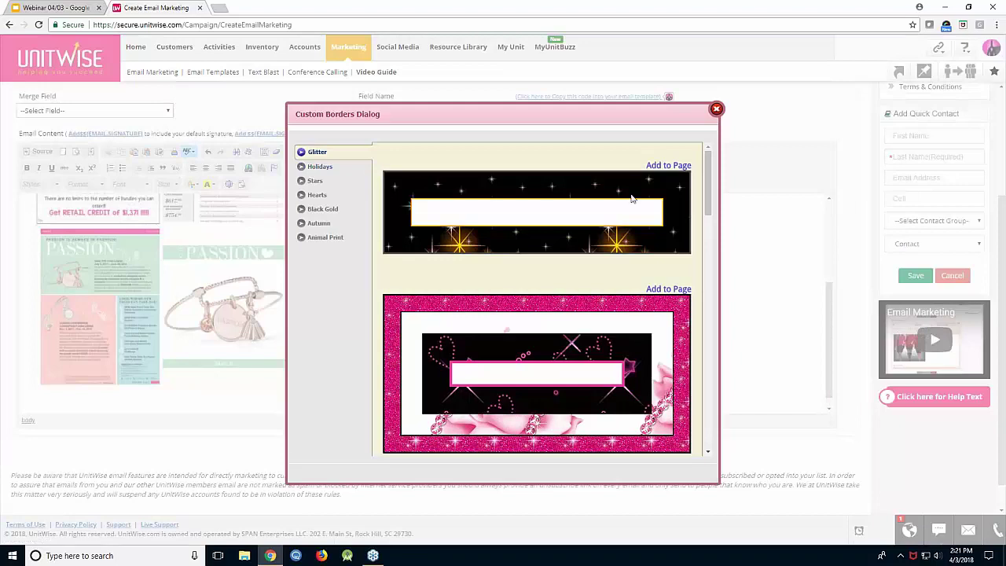
pyautogui.click(656, 165)
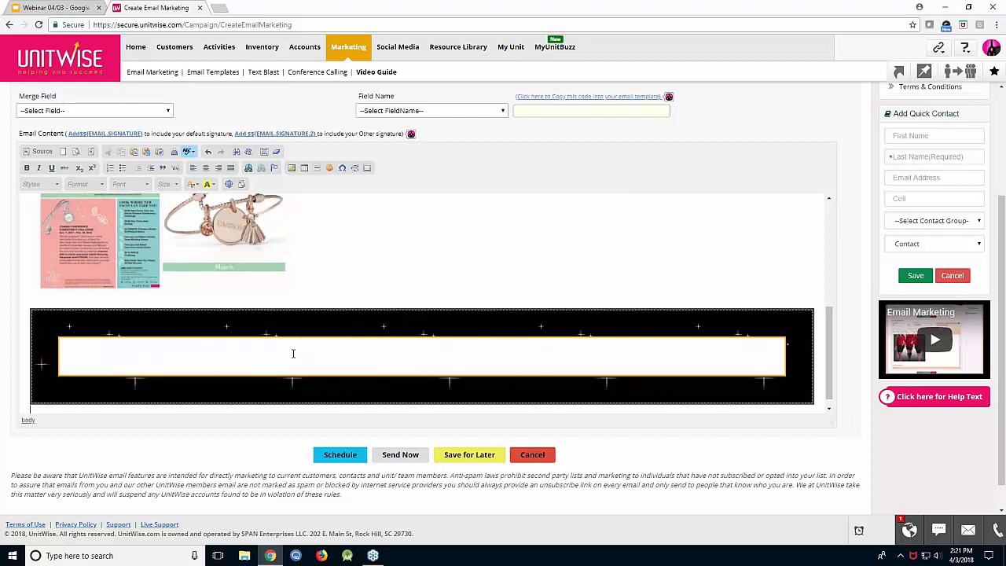
# Insert the Activating Squares image from the library's Products category inside the glitter border, with a width of 500 and proportional height
pyautogui.click(215, 354)
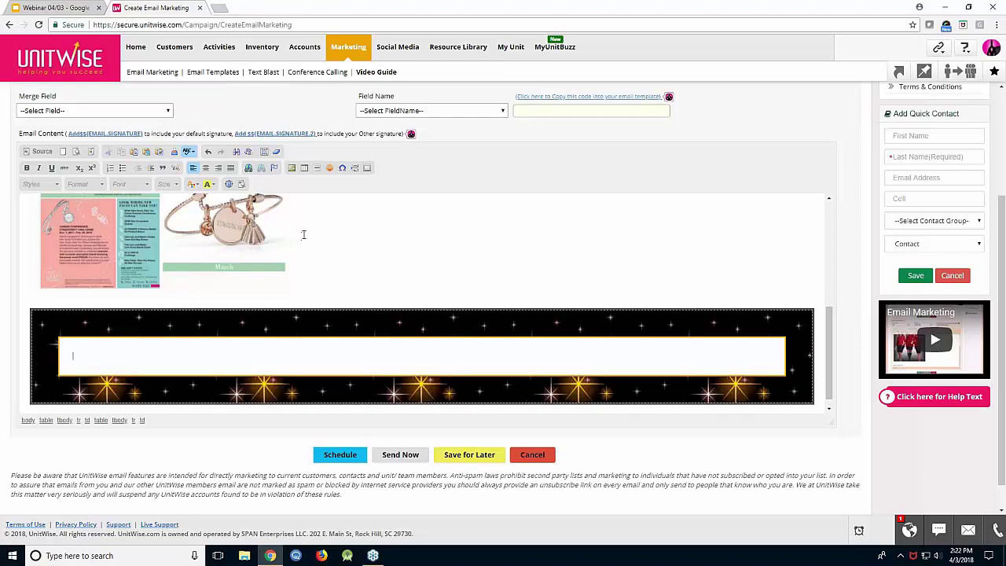
pyautogui.click(291, 167)
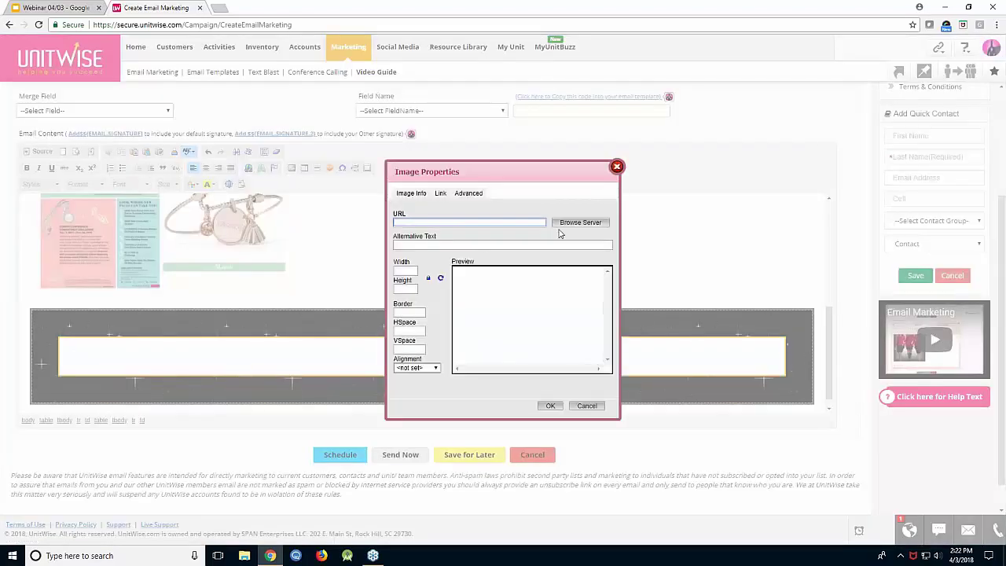
pyautogui.click(560, 225)
pyautogui.scroll(-1, 511, 314)
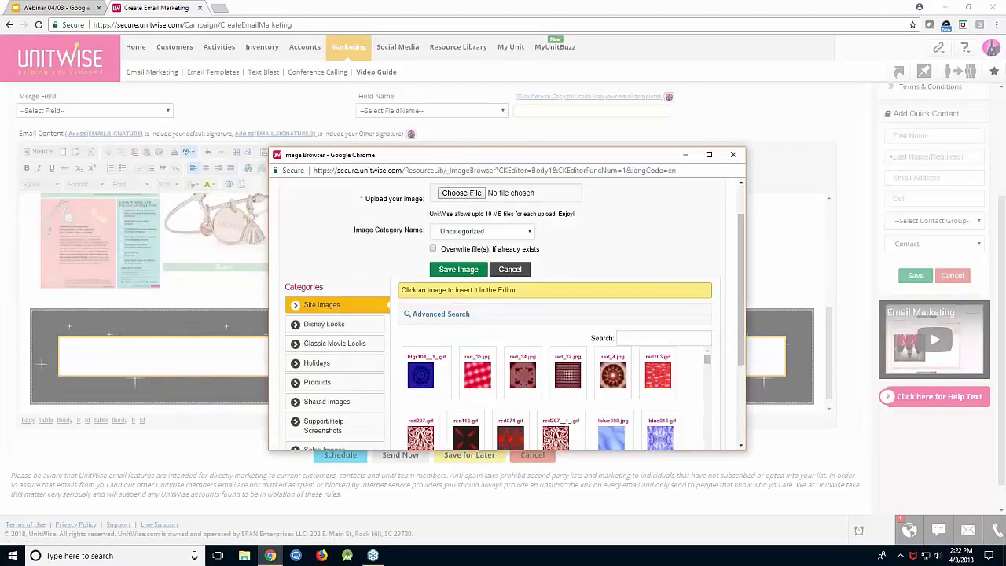
pyautogui.click(367, 381)
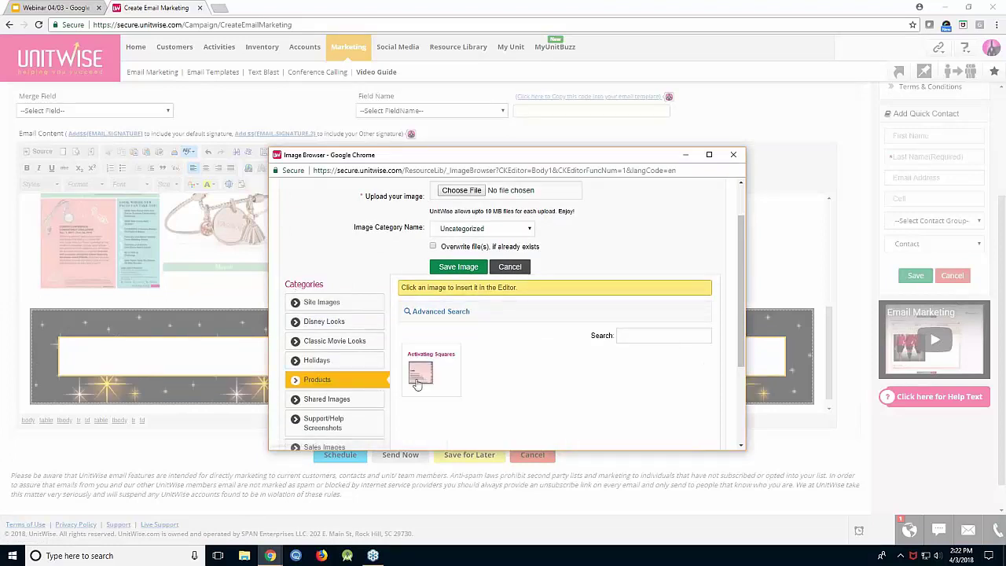
pyautogui.click(419, 377)
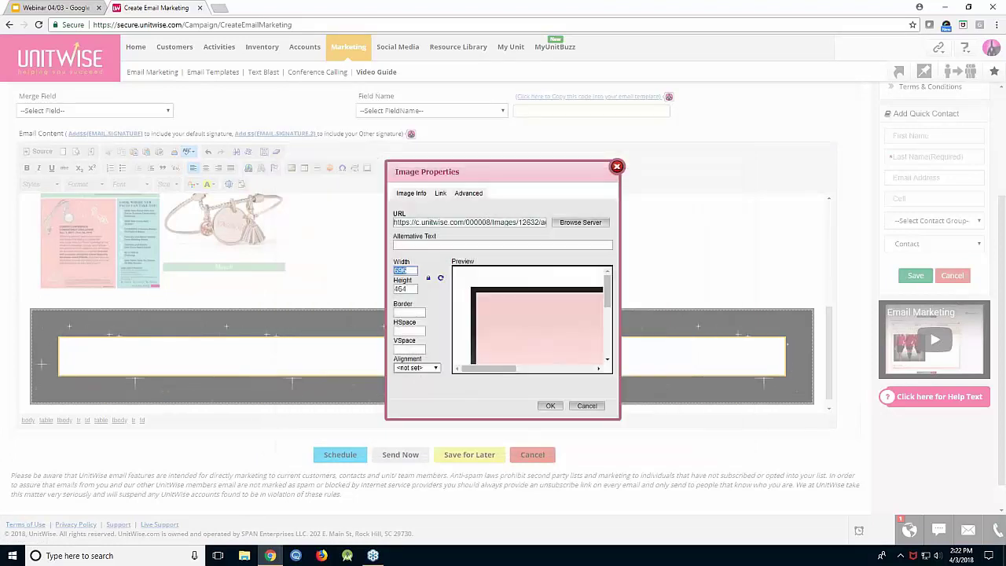
pyautogui.write('500')
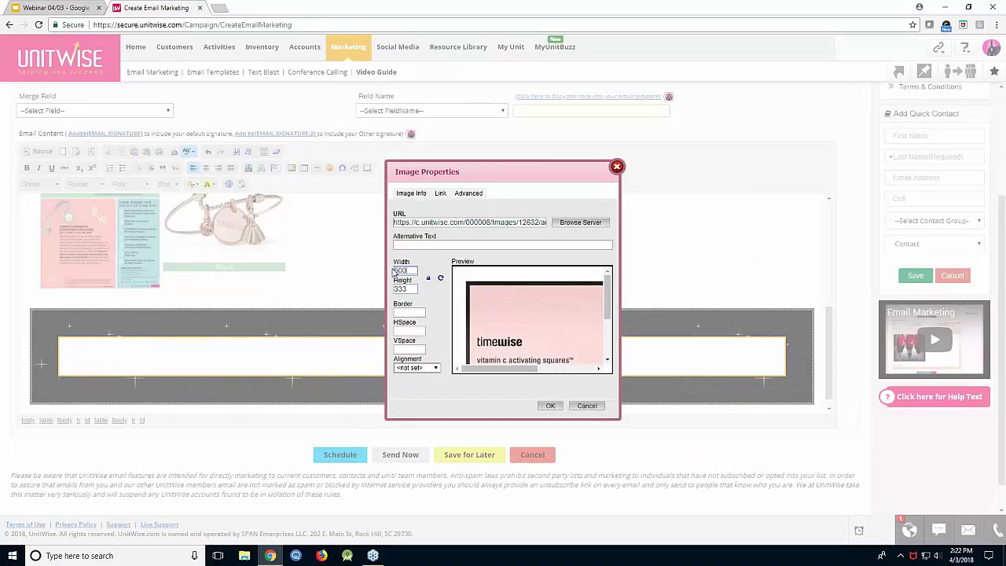
pyautogui.click(550, 406)
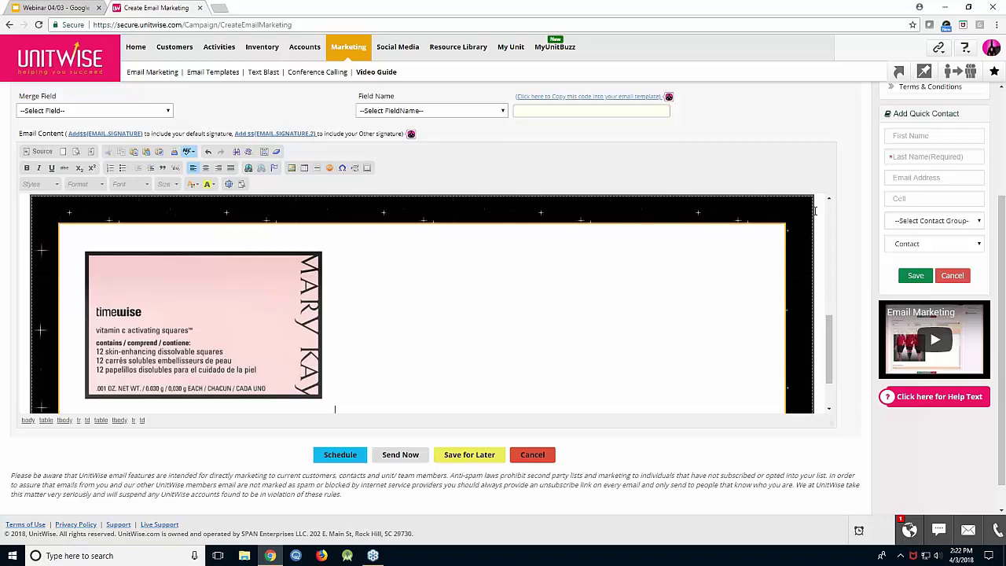
# Narrow the glitter border to fit closely around the product image and review the whole email content
pyautogui.moveTo(814, 212); pyautogui.dragTo(355, 243)
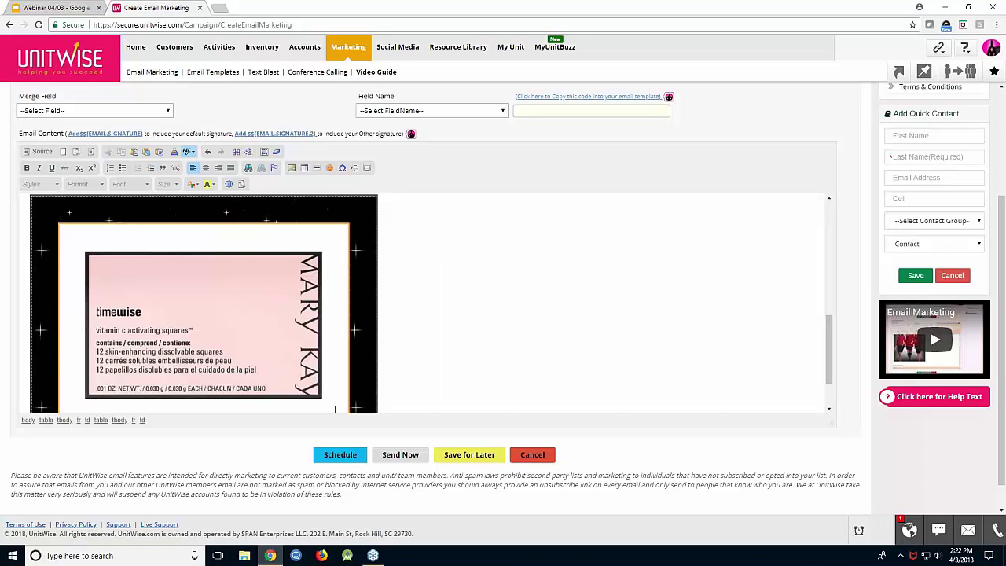
pyautogui.scroll(3, 453, 274)
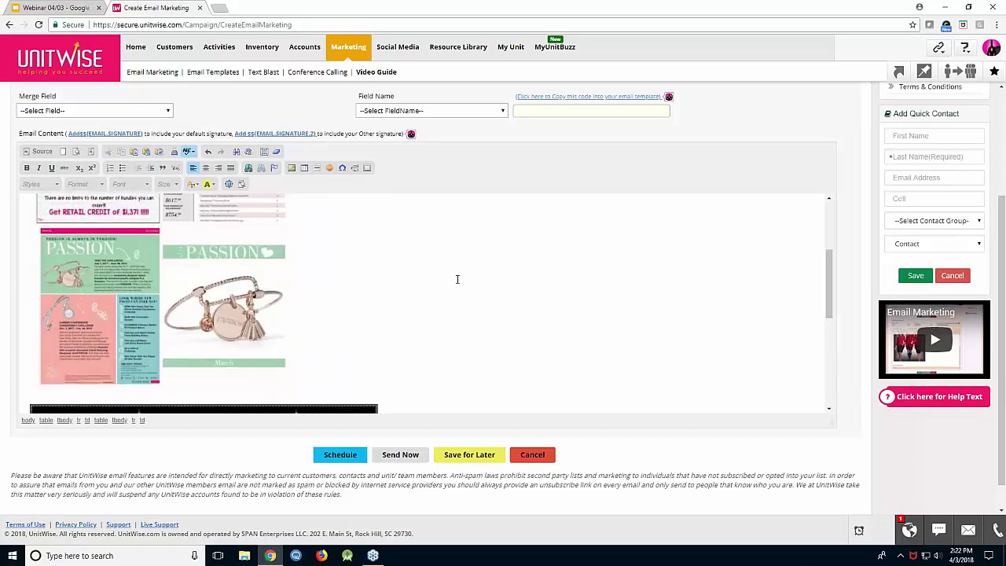
pyautogui.scroll(-2, 460, 276)
pyautogui.scroll(-1, 459, 276)
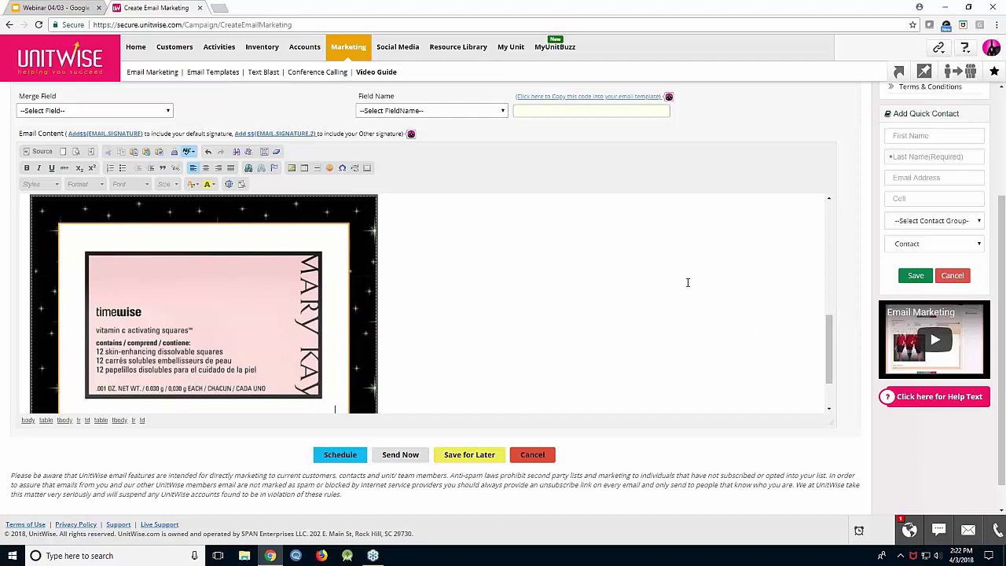
pyautogui.scroll(5, 690, 286)
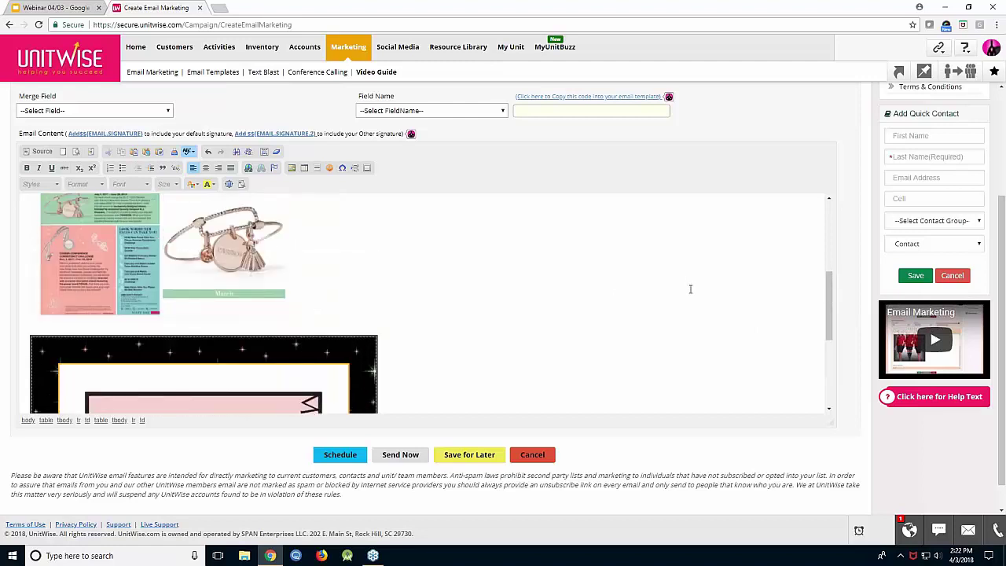
pyautogui.scroll(4, 692, 289)
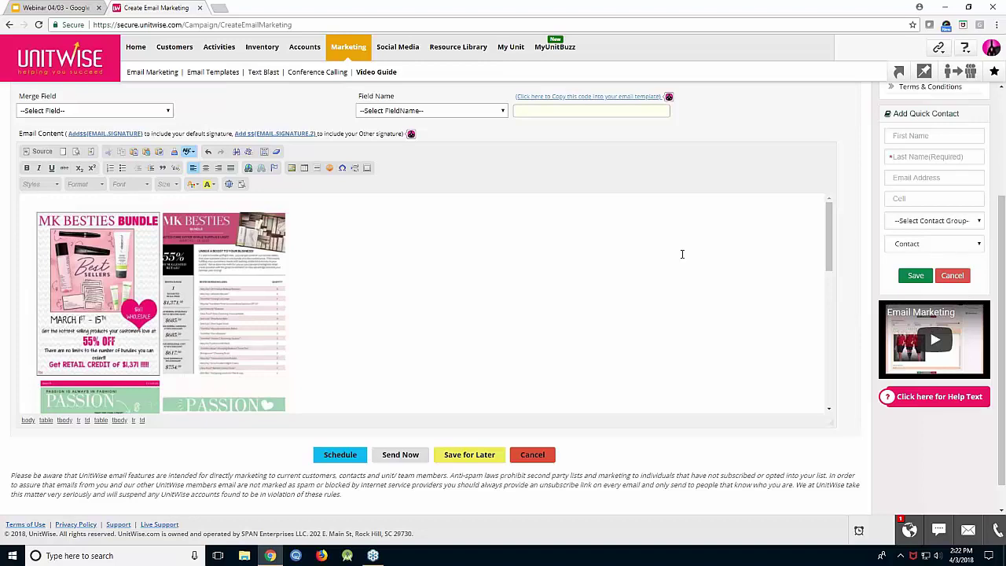
pyautogui.scroll(2, 682, 254)
pyautogui.scroll(-3, 568, 319)
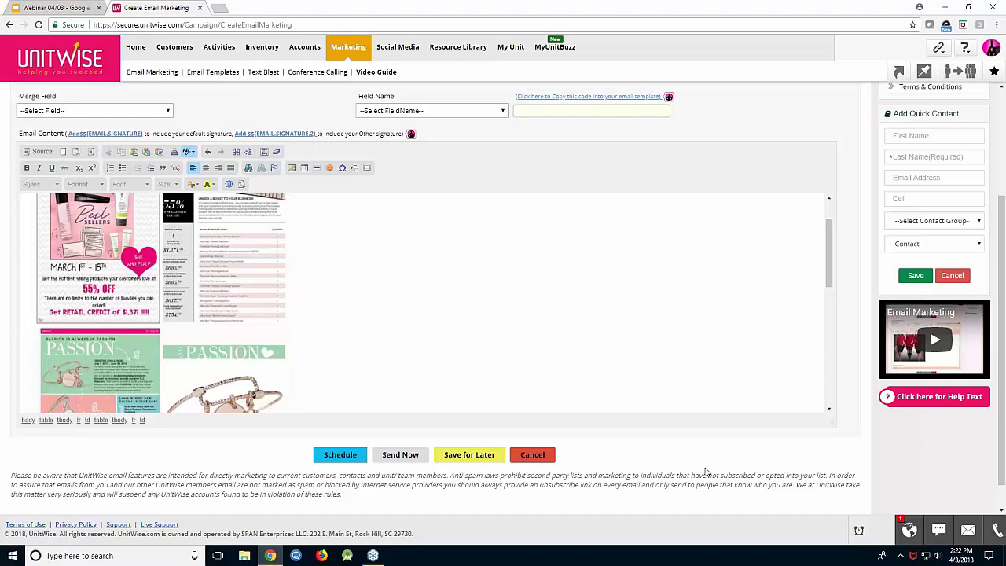
# Switch to the Google Slides presentation and advance from the Newsletters slide to the closing slide
pyautogui.click(61, 7)
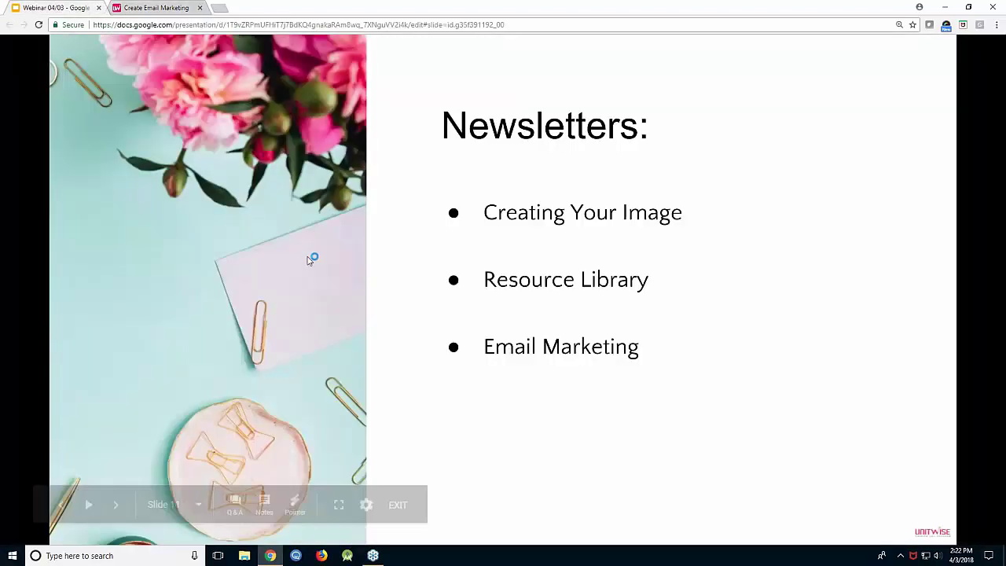
pyautogui.press('Right')
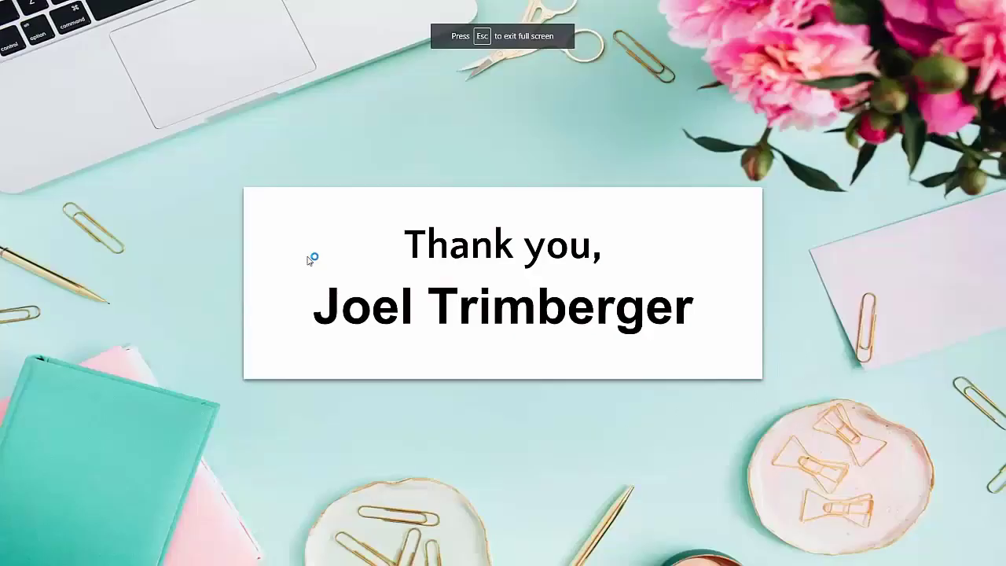
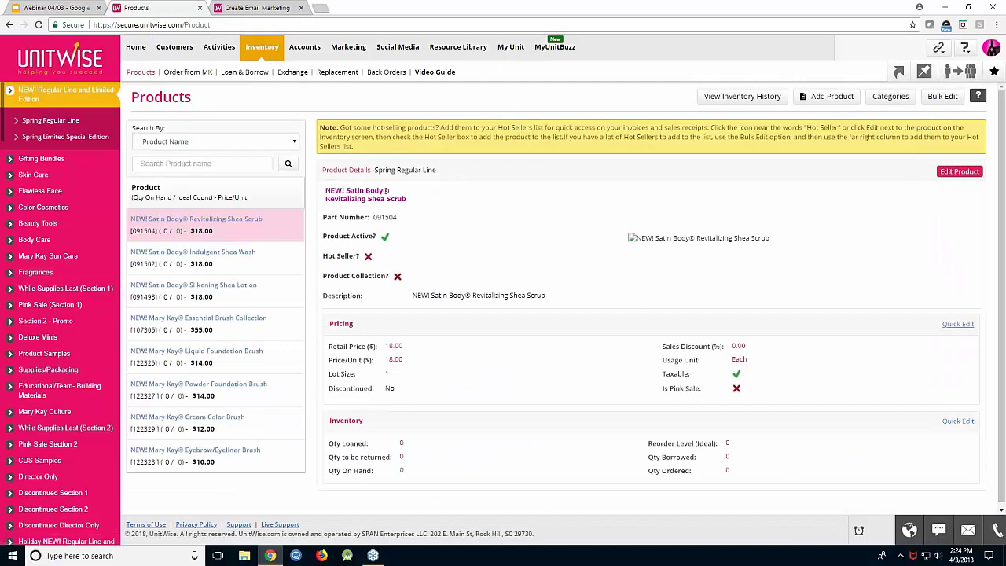
# Set the quantity on hand of Heated Hand Mitts to 10 in the bulk edit list of inventory products
pyautogui.click(941, 100)
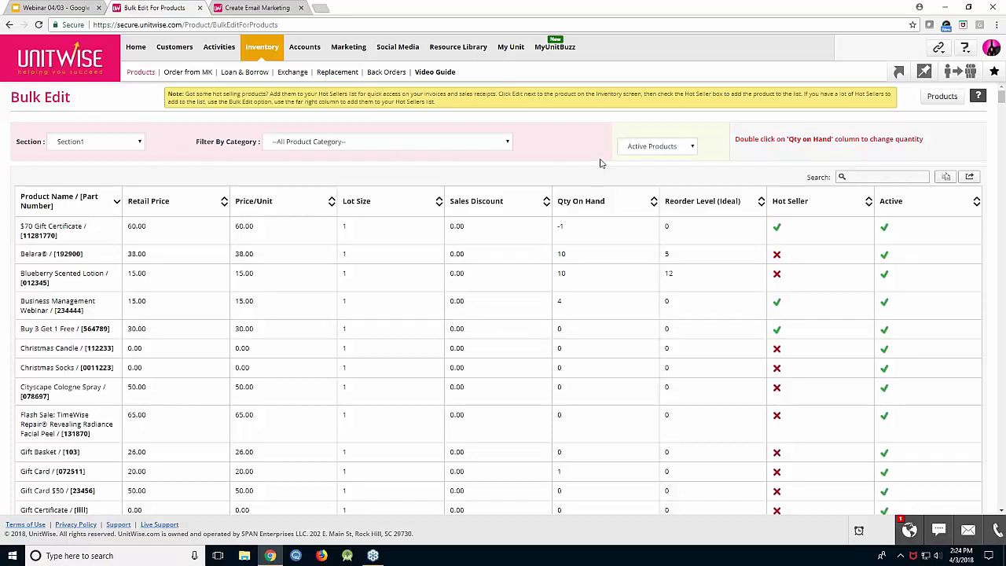
pyautogui.click(854, 176)
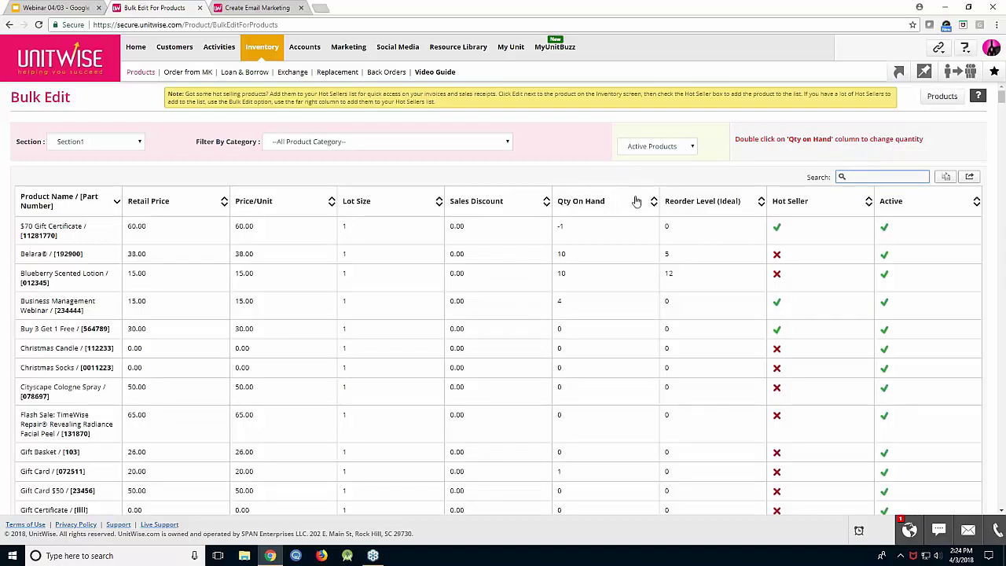
pyautogui.scroll(-5, 668, 299)
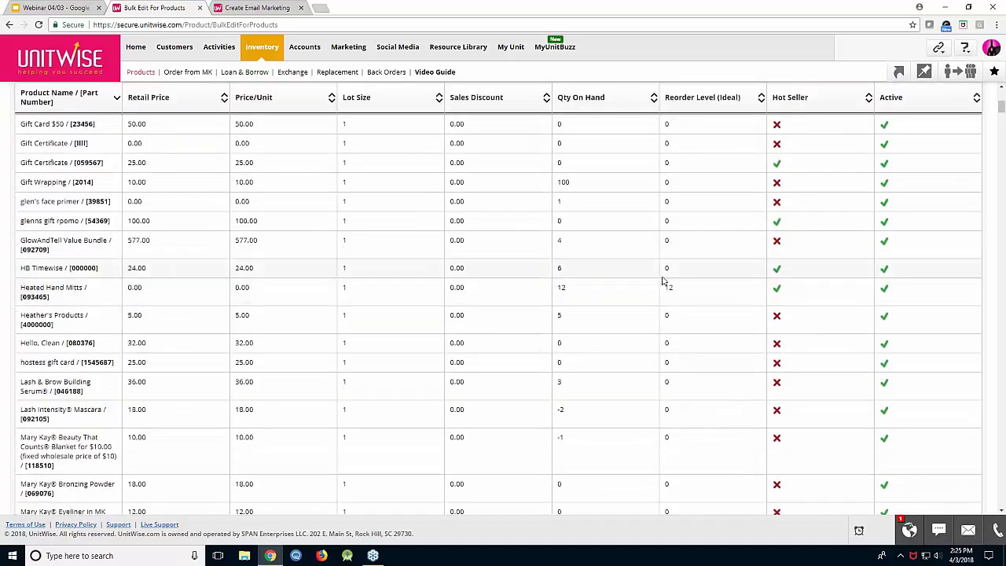
pyautogui.click(569, 292)
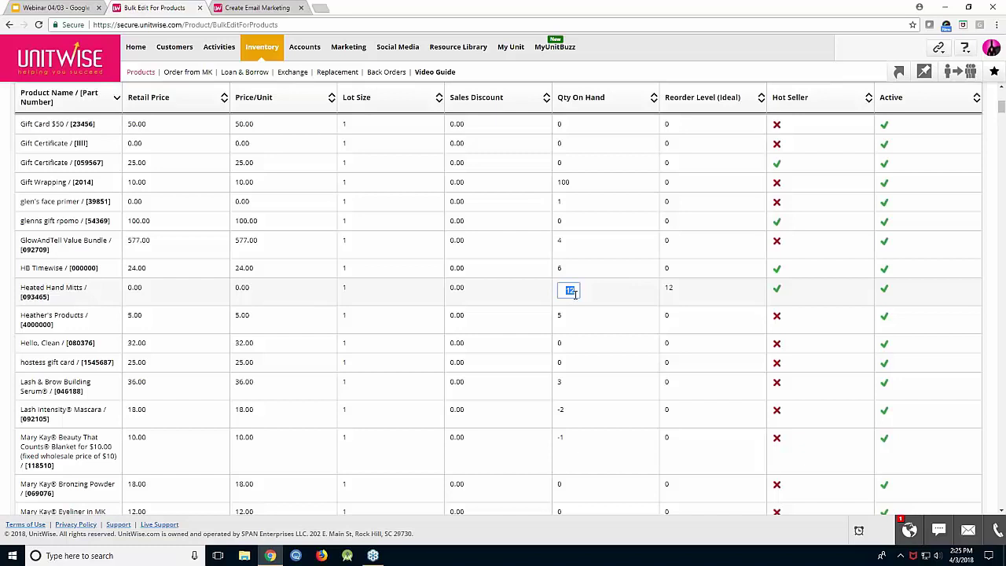
pyautogui.write('10')
pyautogui.click(638, 77)
# Open the Chart of Accounts and look through the bank, income and expense accounts
pyautogui.moveTo(306, 51)
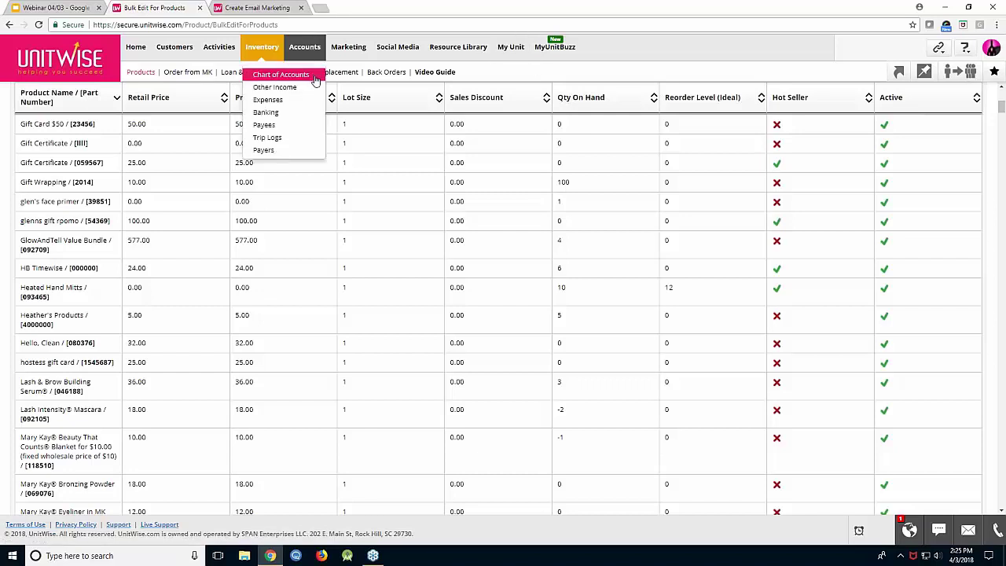
pyautogui.click(280, 75)
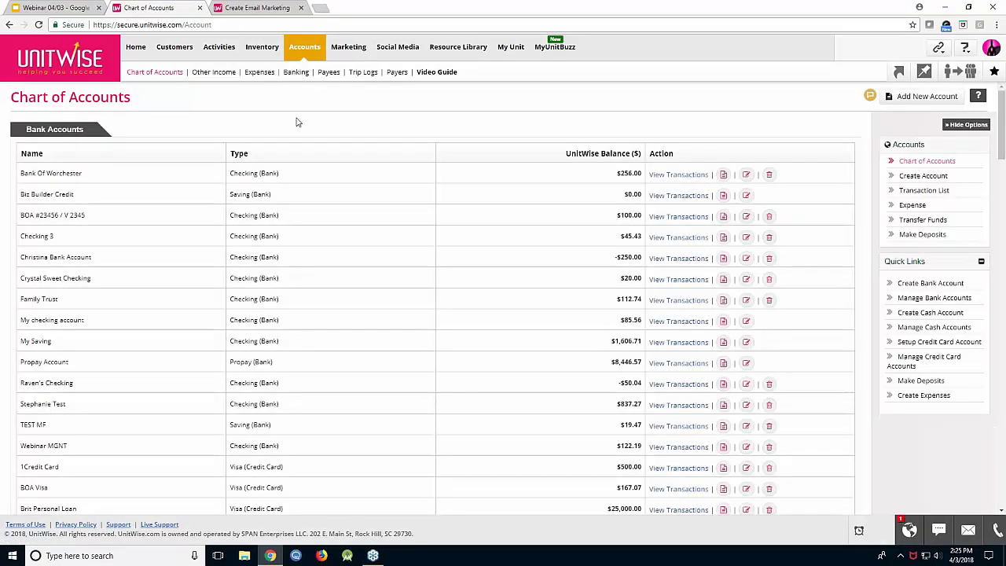
pyautogui.scroll(-10, 297, 121)
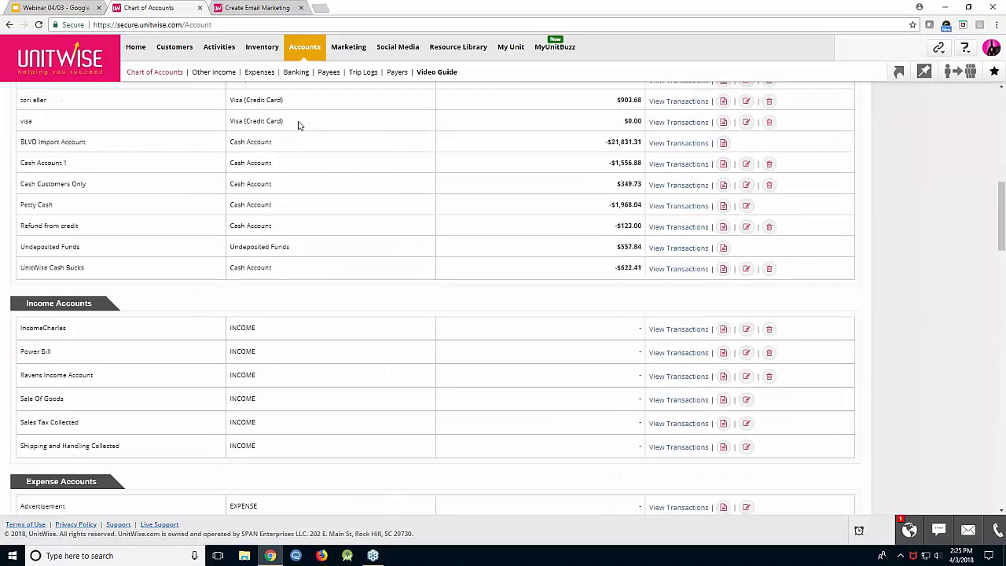
pyautogui.scroll(-2, 298, 126)
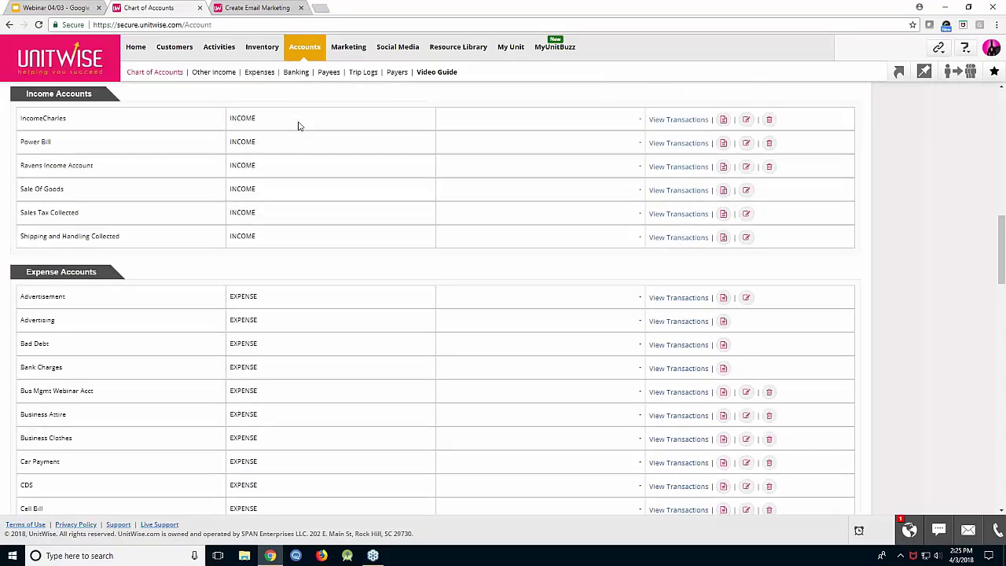
pyautogui.scroll(12, 298, 126)
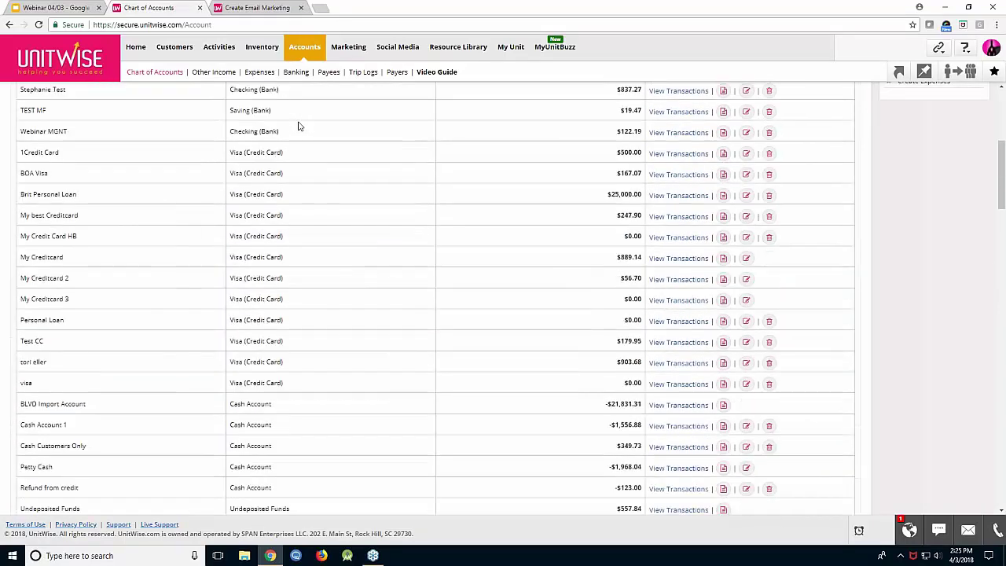
pyautogui.scroll(2, 298, 126)
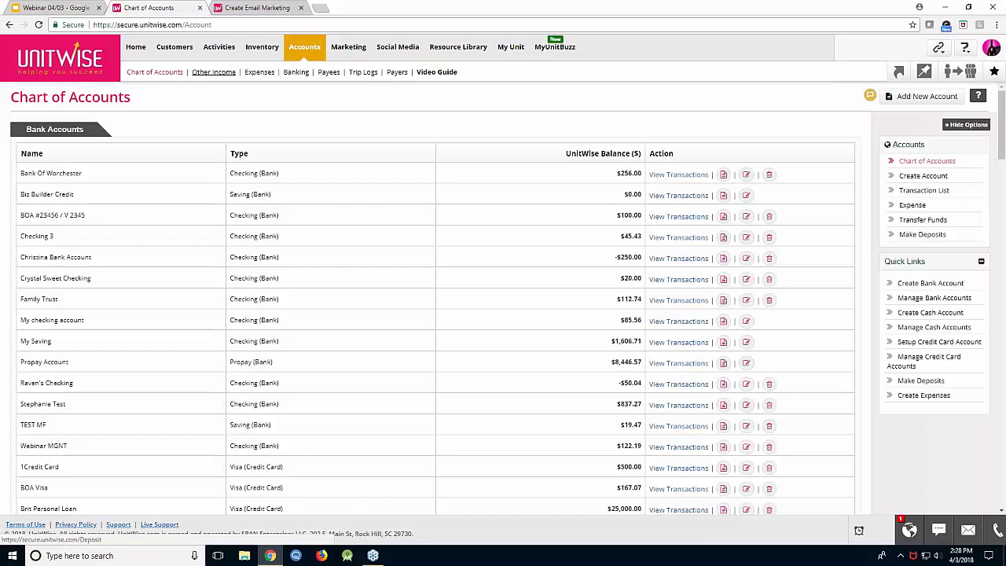
# View the purchase orders from MK, and reopen the inventory products in bulk edit
pyautogui.moveTo(262, 49)
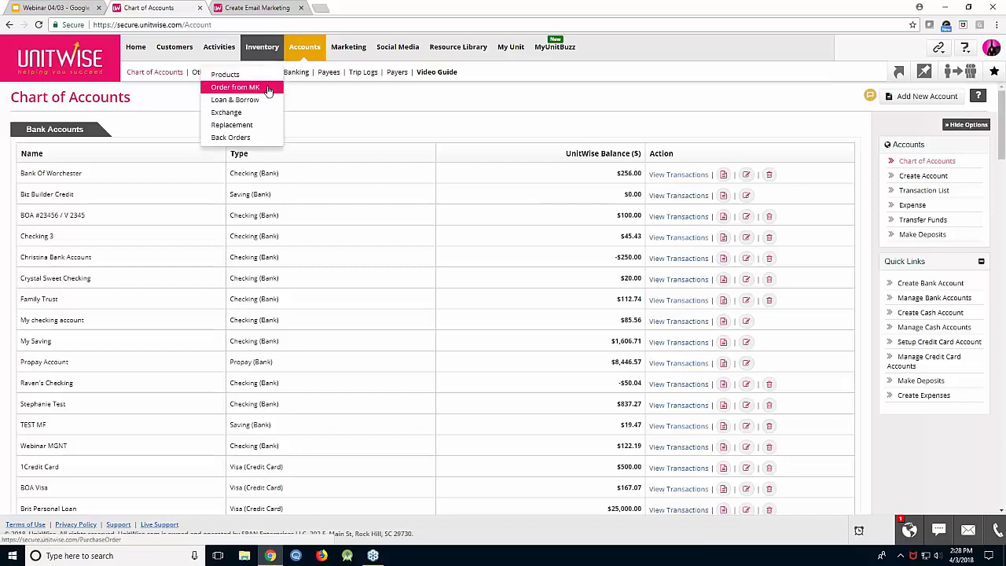
pyautogui.click(267, 88)
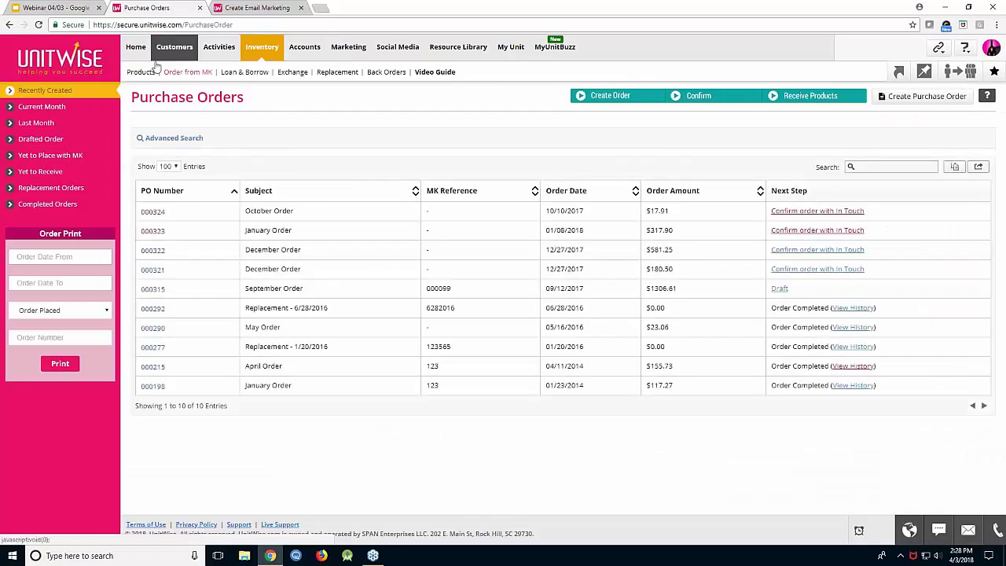
pyautogui.click(146, 72)
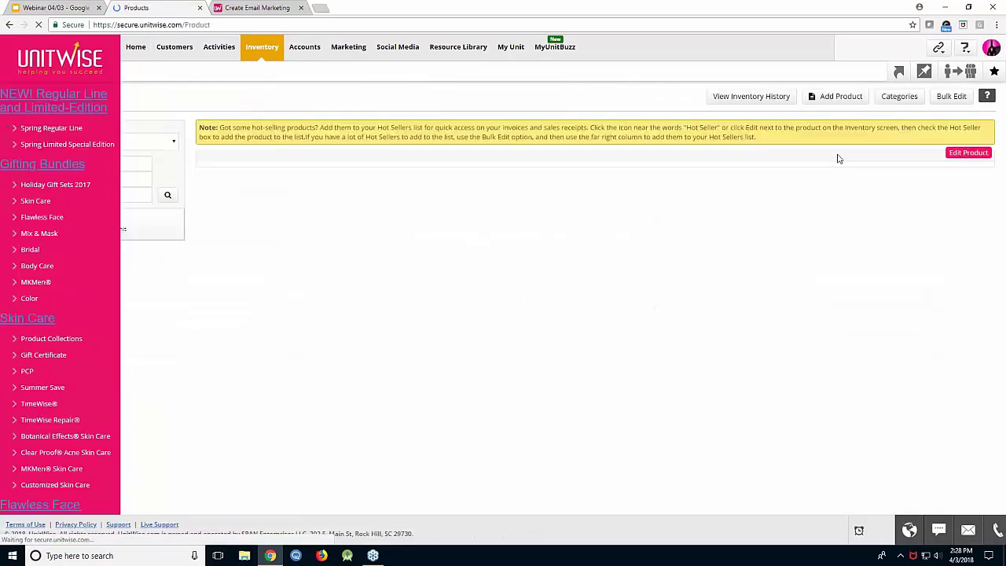
pyautogui.click(950, 96)
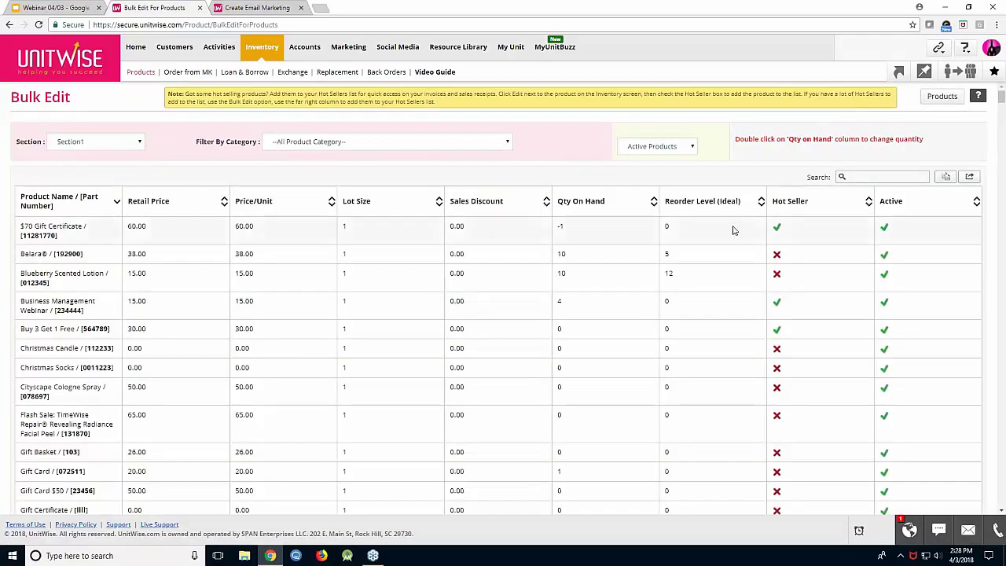
# Set the ideal reorder level of Mary Kay Foundation Primer Sunscreen Broad Spectrum SPF 15 to 10 in the bulk edit list
pyautogui.scroll(-1, 732, 230)
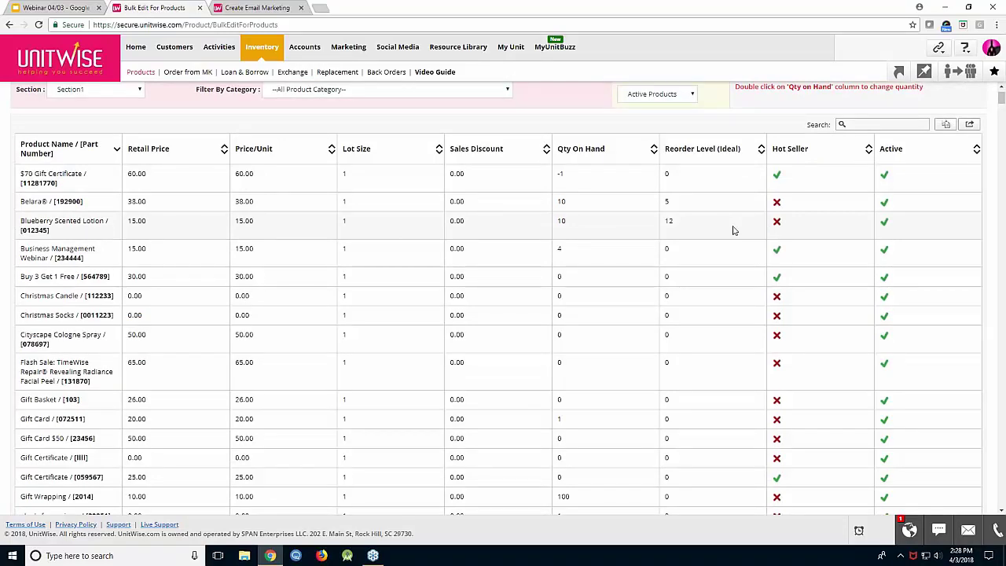
pyautogui.scroll(-4, 727, 236)
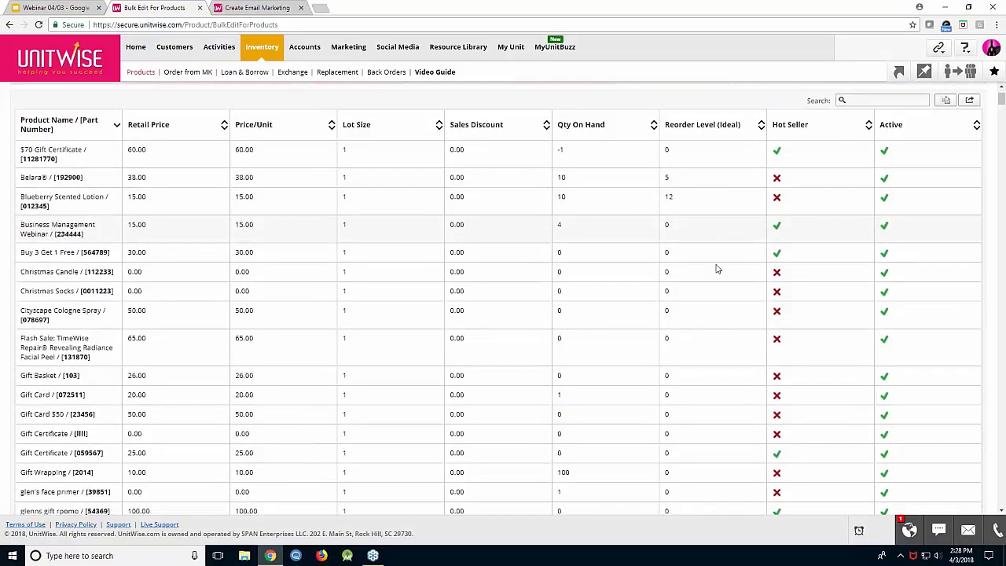
pyautogui.scroll(-5, 716, 269)
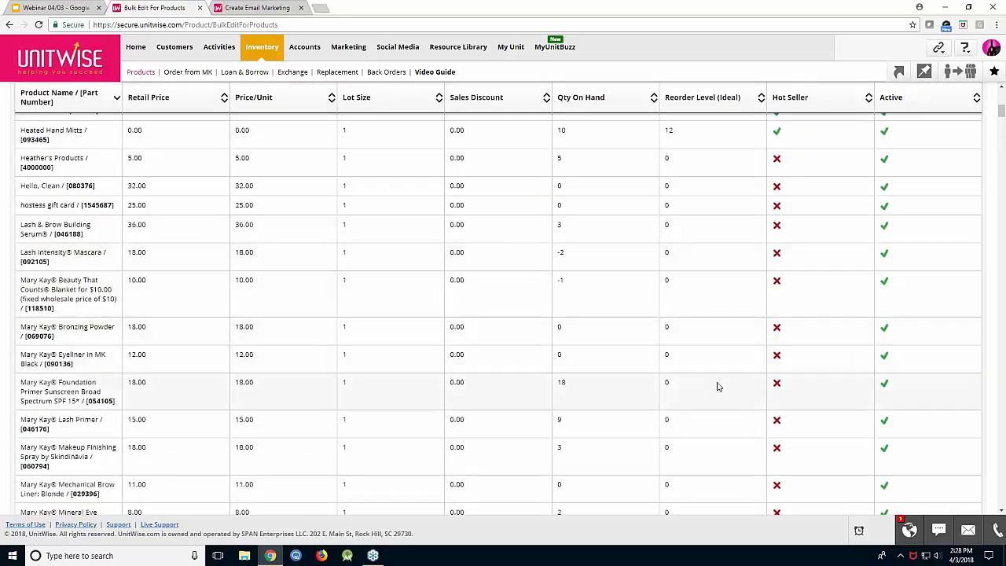
pyautogui.click(672, 384)
pyautogui.write('10')
pyautogui.click(622, 356)
# Run the Shopping List product report for all products and show its export formats
pyautogui.moveTo(136, 60)
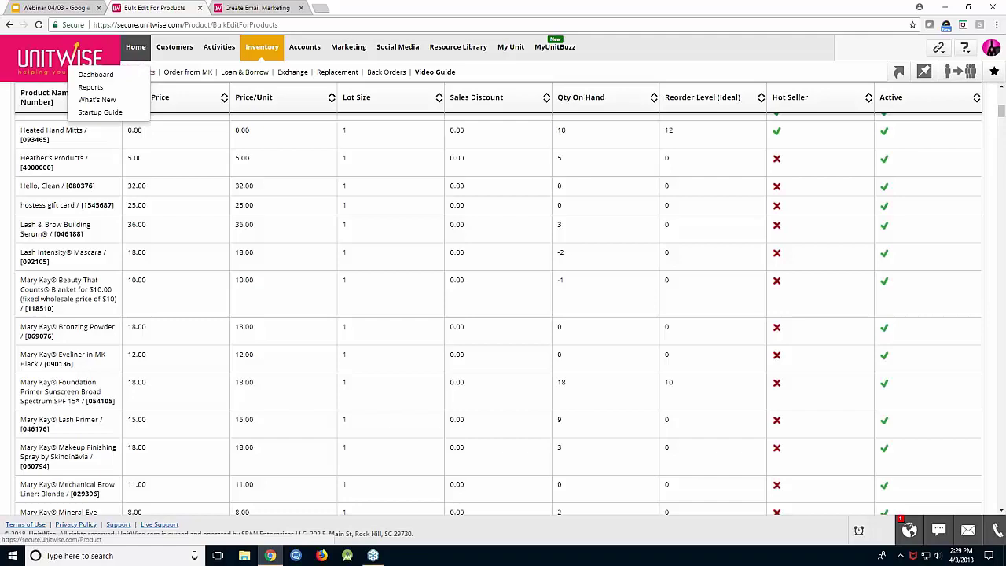
pyautogui.click(90, 86)
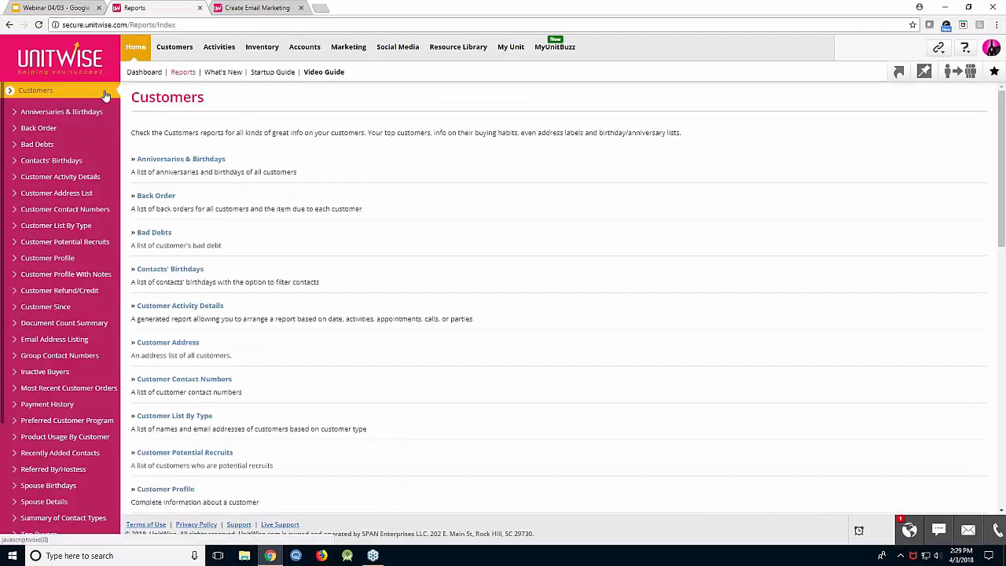
pyautogui.click(105, 95)
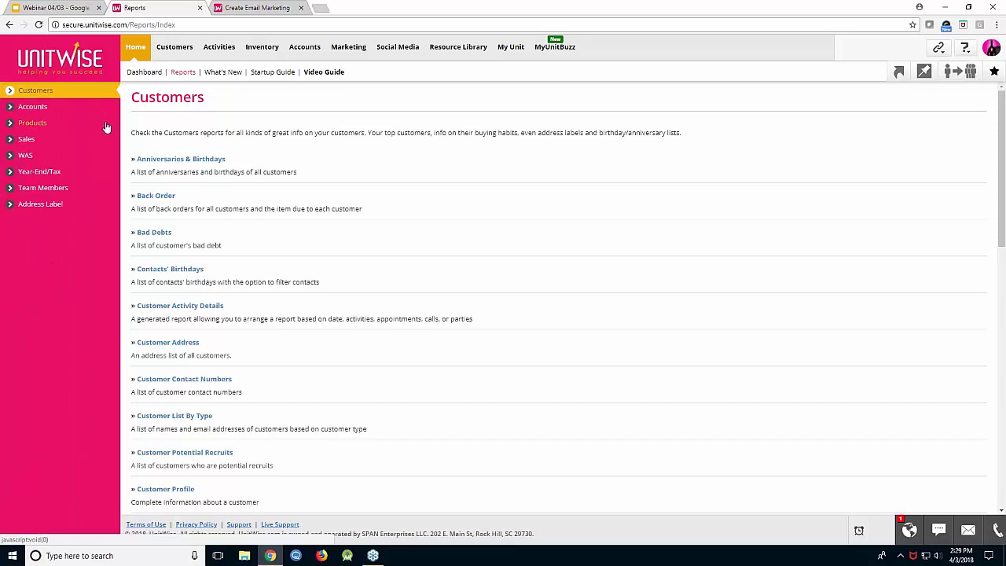
pyautogui.click(106, 124)
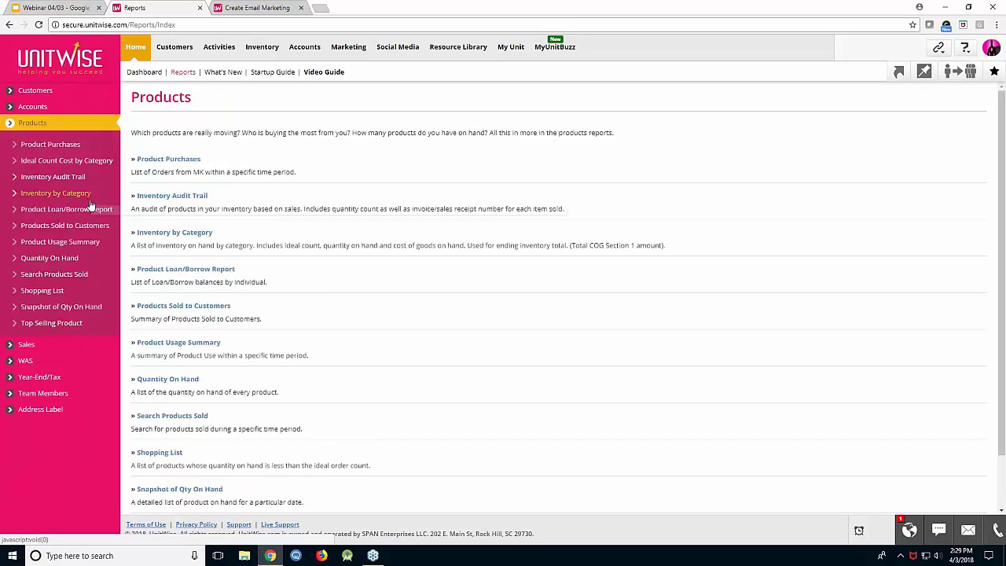
pyautogui.click(43, 290)
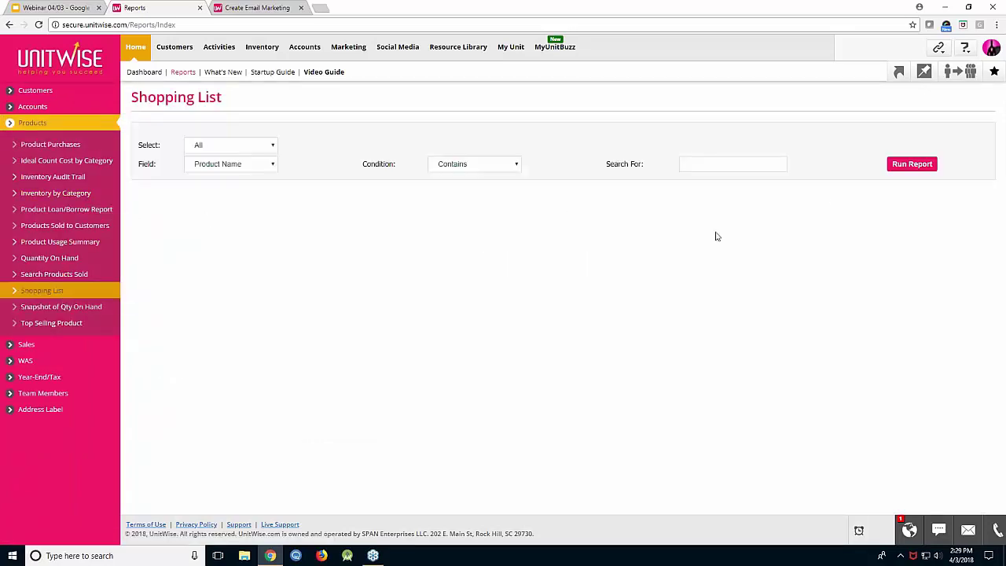
pyautogui.click(898, 173)
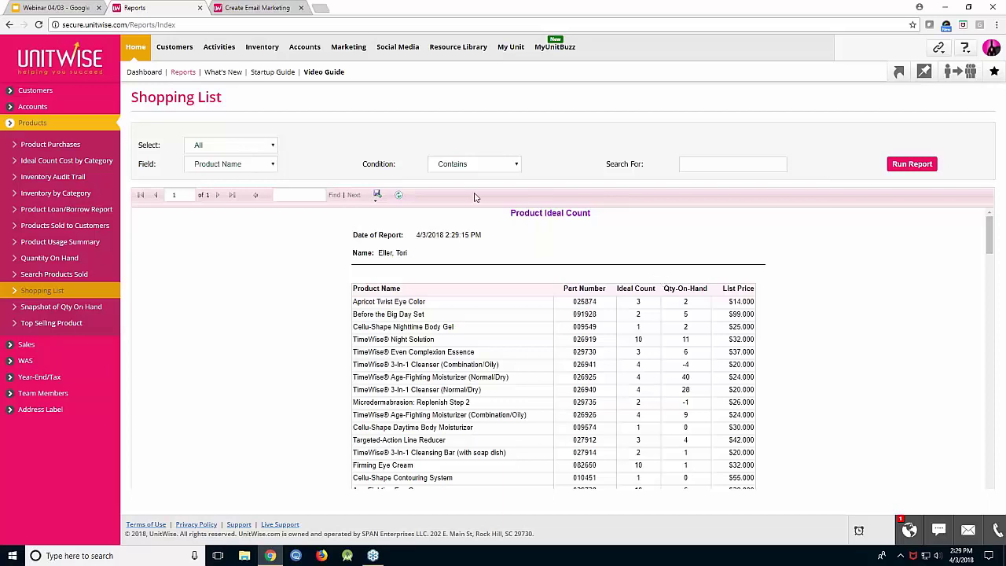
pyautogui.click(378, 195)
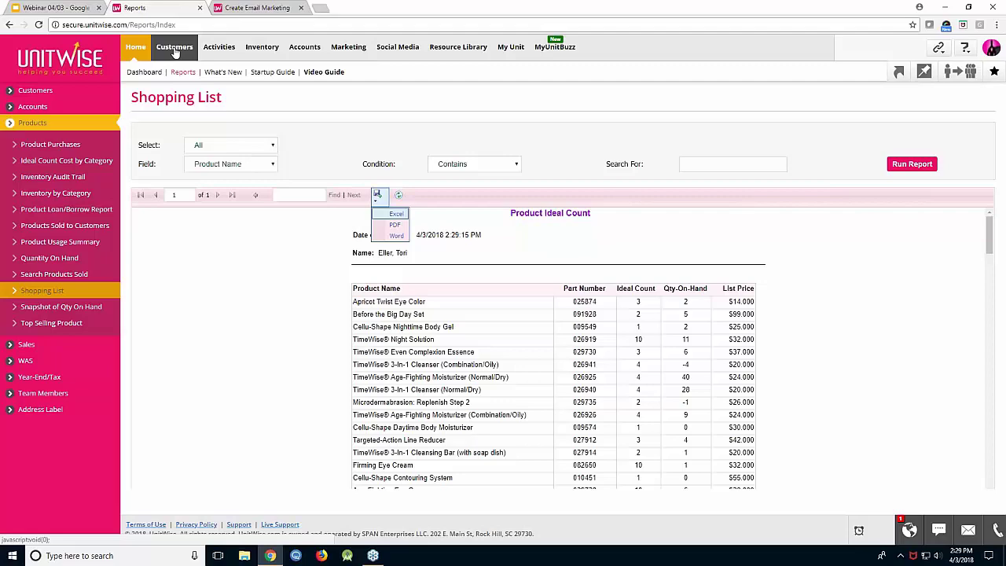
# Start a new inventory product named "$100 Dollar Gift Certificate" in the Beauty Tools category with part number 040318
pyautogui.moveTo(263, 56)
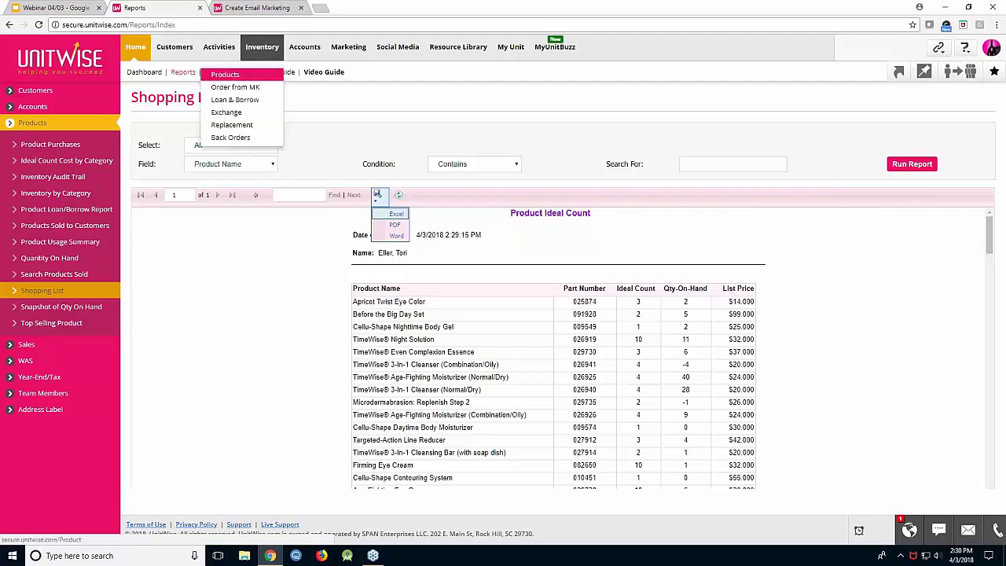
pyautogui.click(225, 75)
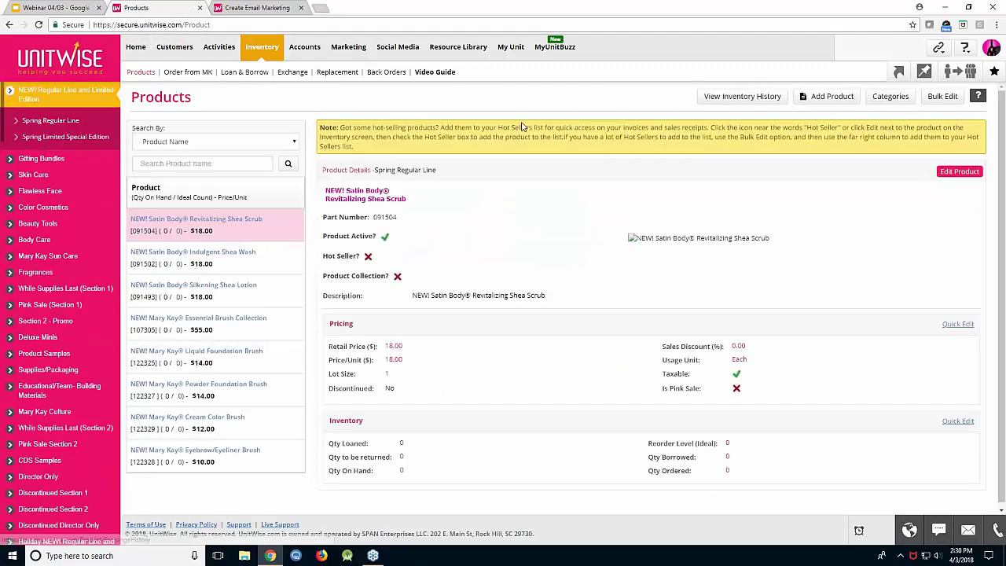
pyautogui.click(830, 98)
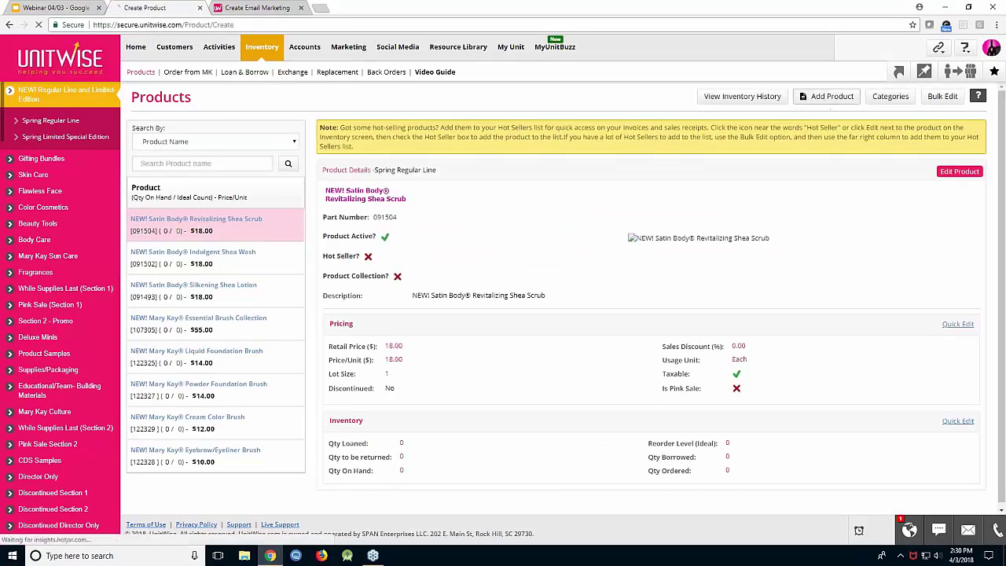
pyautogui.click(326, 142)
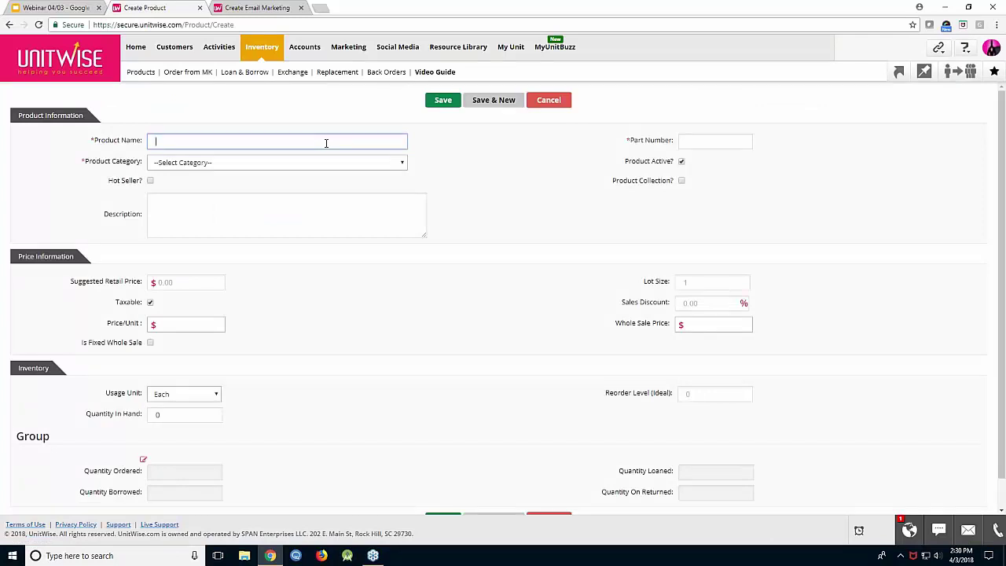
pyautogui.write('S')
pyautogui.write('11')
pyautogui.press('BackSpace')
pyautogui.write('00 Dollar Gift Certificate')
pyautogui.click(348, 163)
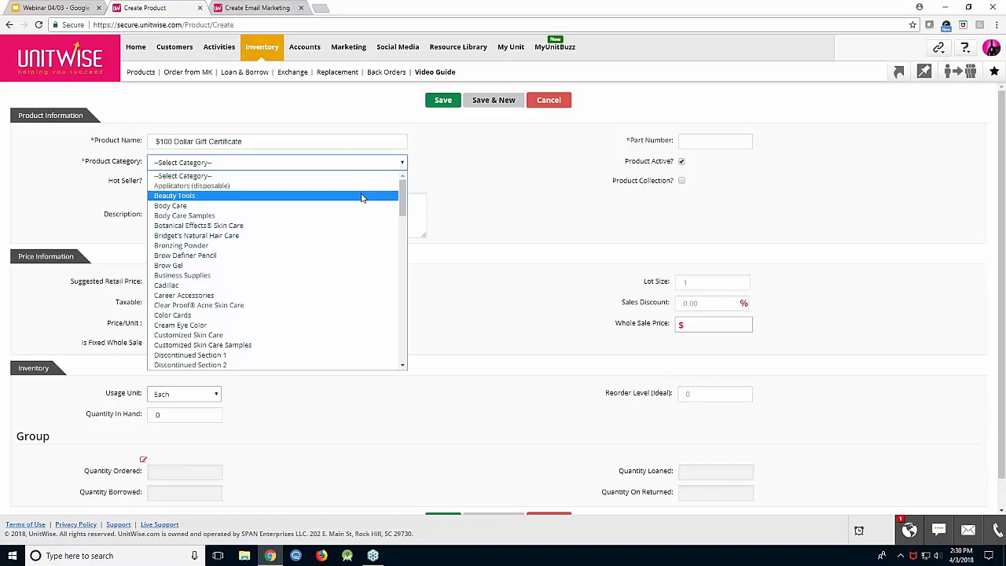
pyautogui.click(362, 197)
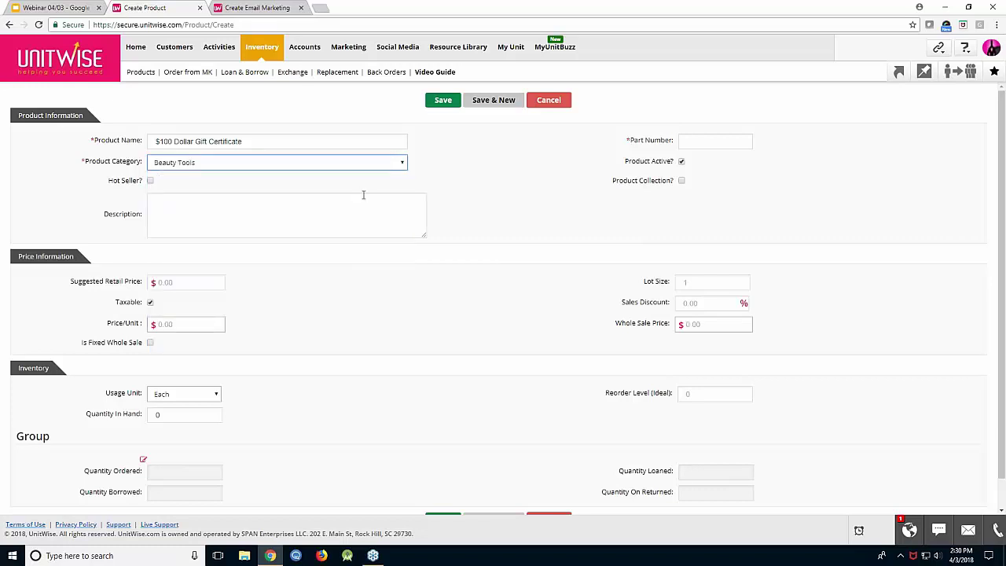
pyautogui.click(691, 142)
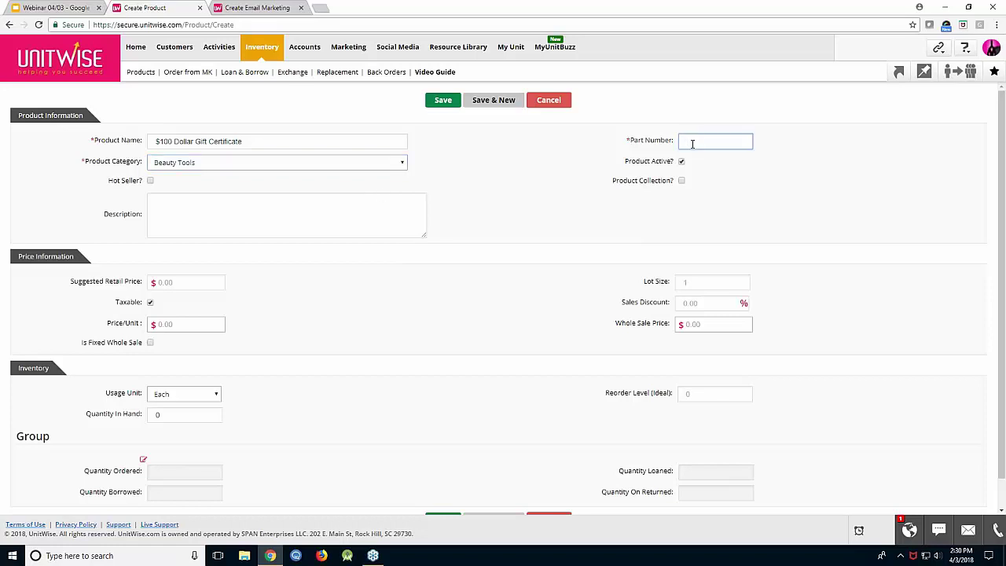
pyautogui.write('040318')
# Set the new gift certificate's suggested retail price to 80.00 and save the product
pyautogui.scroll(-1, 410, 267)
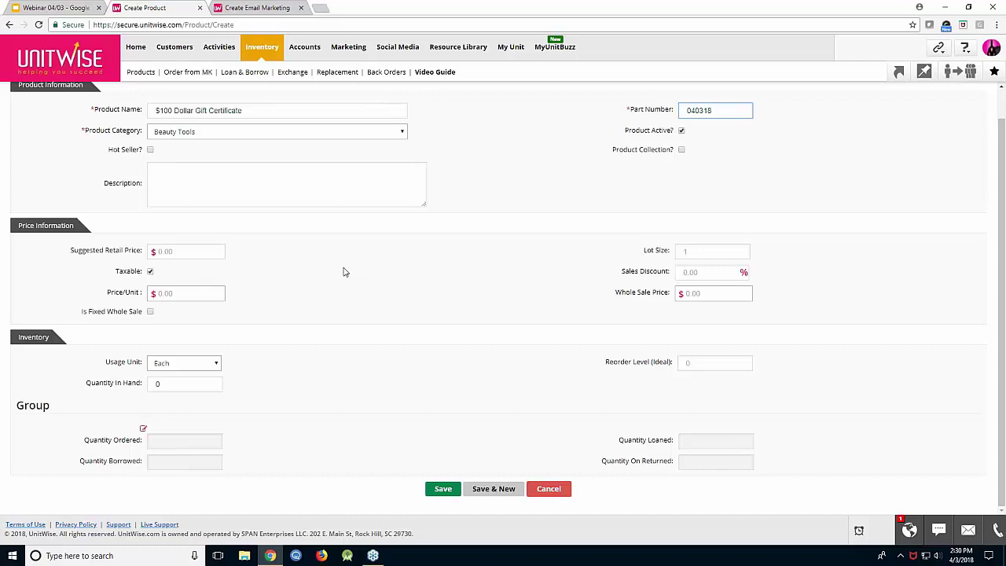
pyautogui.click(161, 250)
pyautogui.write('80.00')
pyautogui.click(254, 261)
pyautogui.click(441, 490)
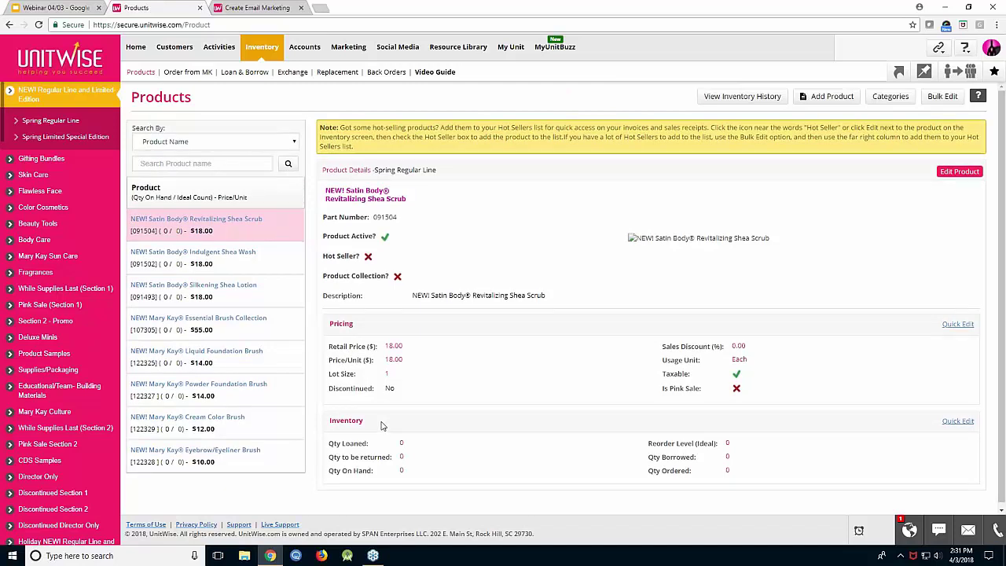
# Start a new customer credit memo and choose the customer by name
pyautogui.moveTo(179, 59)
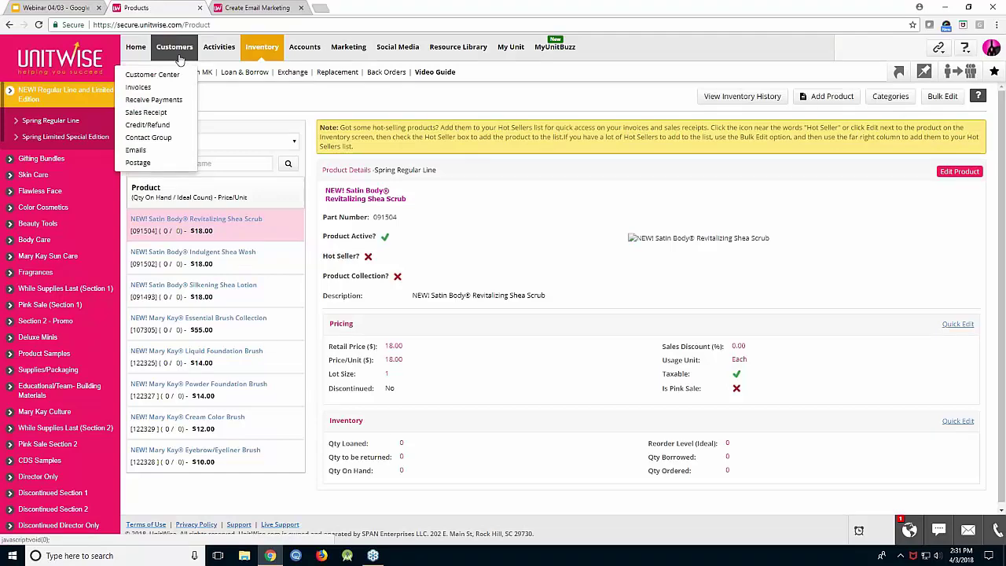
pyautogui.click(147, 125)
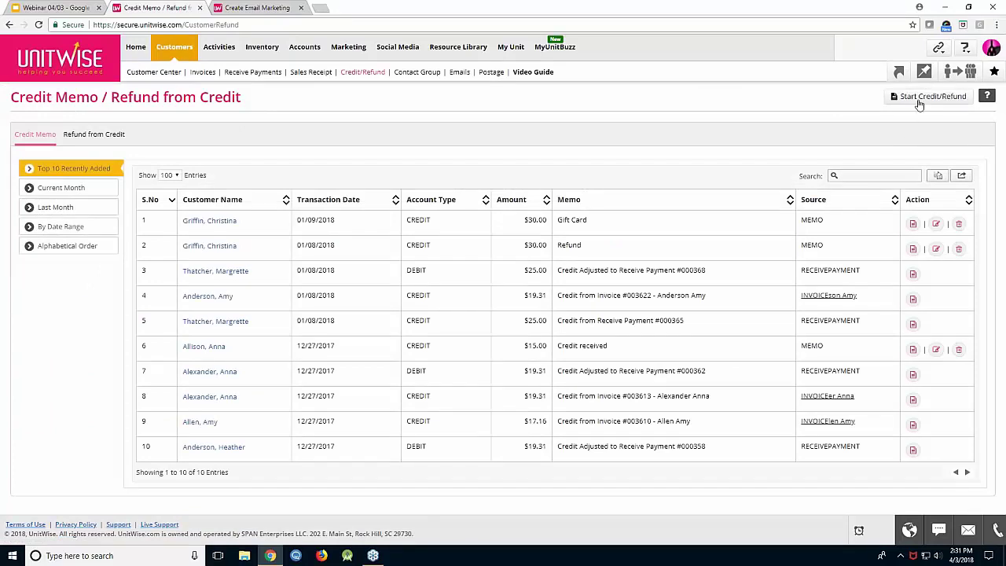
pyautogui.click(919, 101)
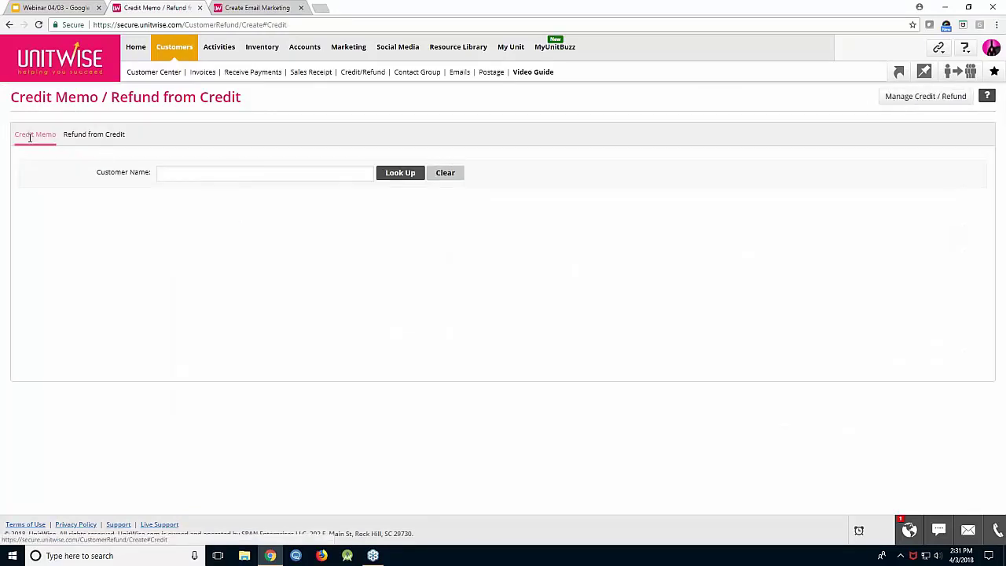
pyautogui.click(161, 176)
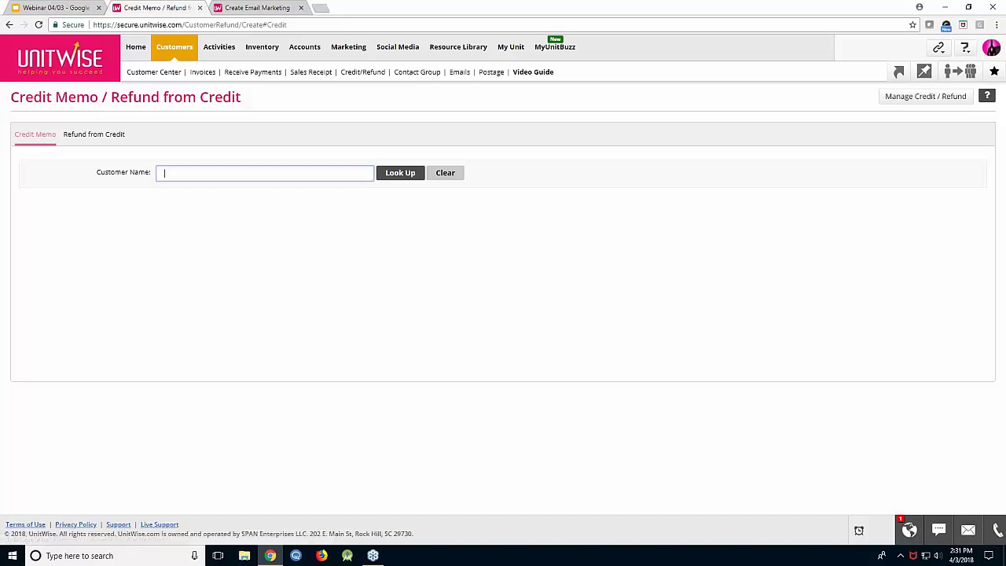
pyautogui.write('chri')
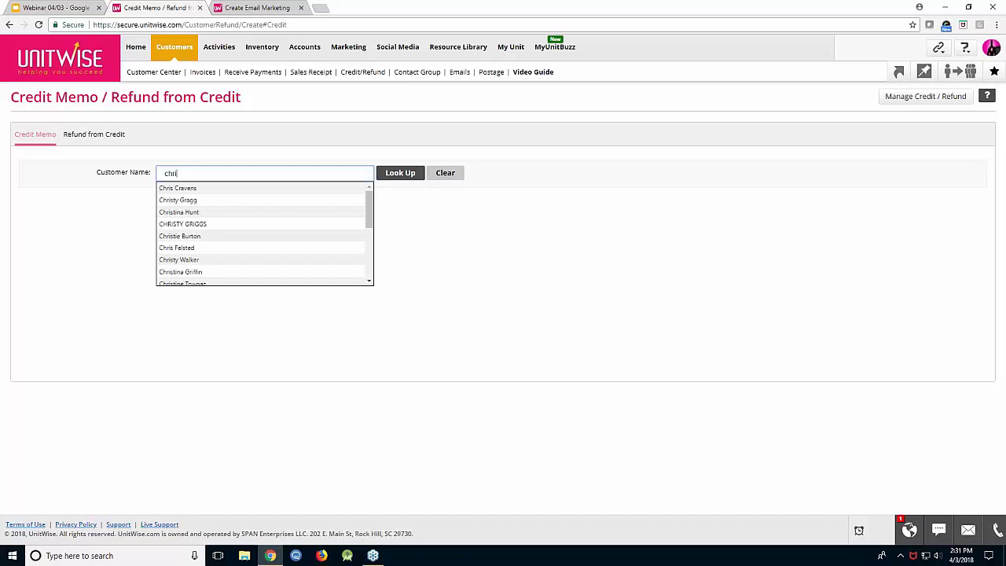
pyautogui.write('stina')
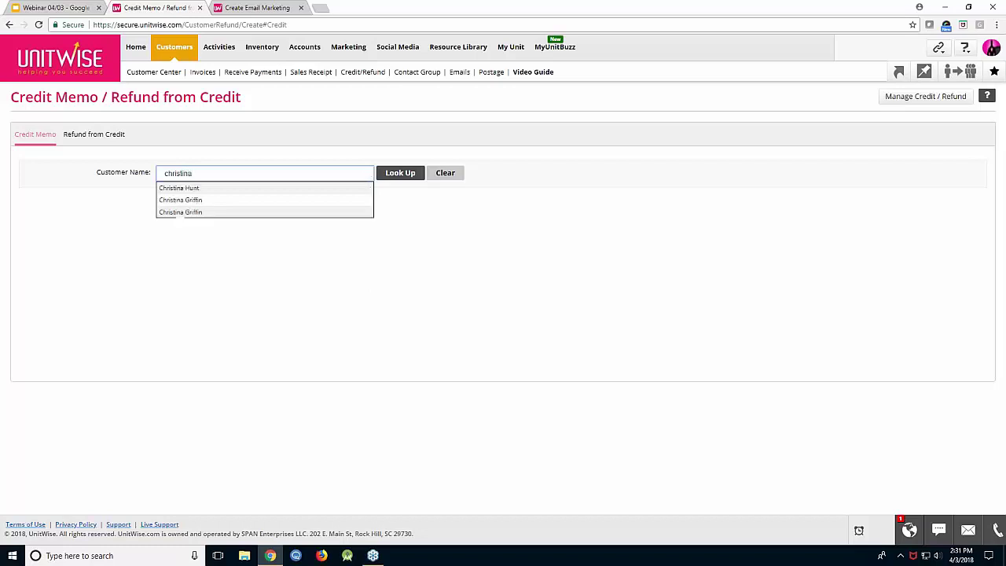
pyautogui.click(198, 202)
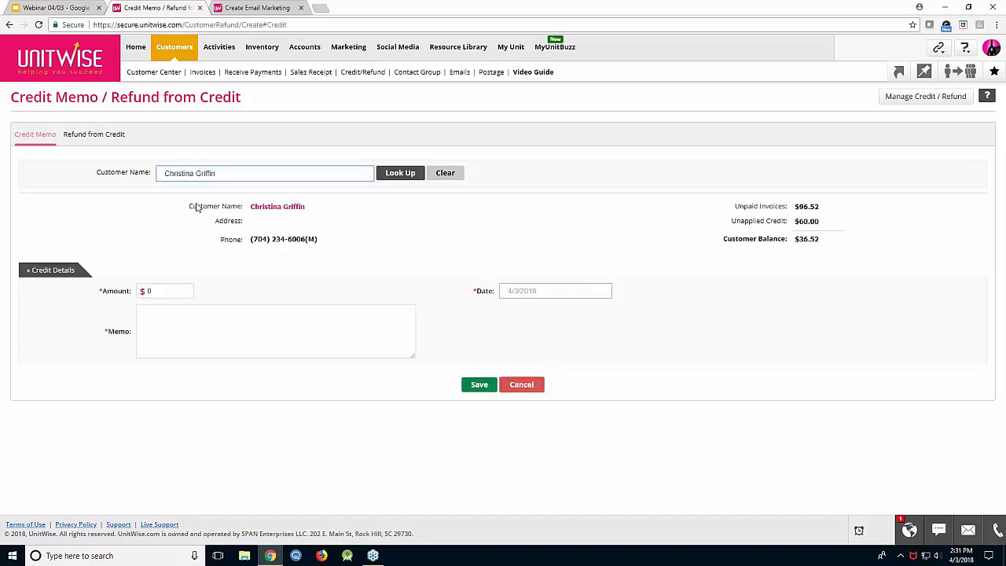
# Set the credit amount to $100, enter the memo "Gift Certificate for Christmas Special" and save the credit memo
pyautogui.click(149, 288)
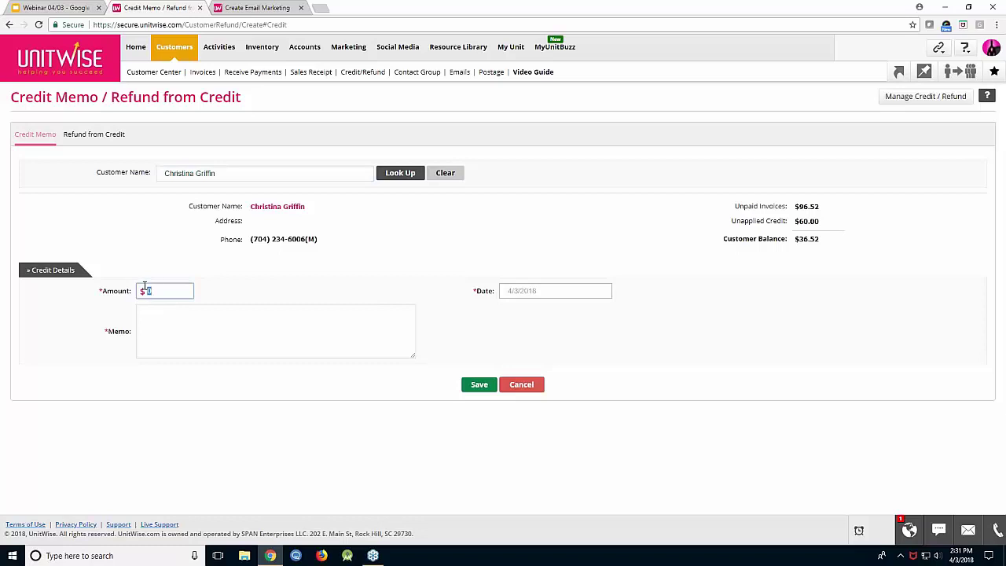
pyautogui.write('100')
pyautogui.click(158, 328)
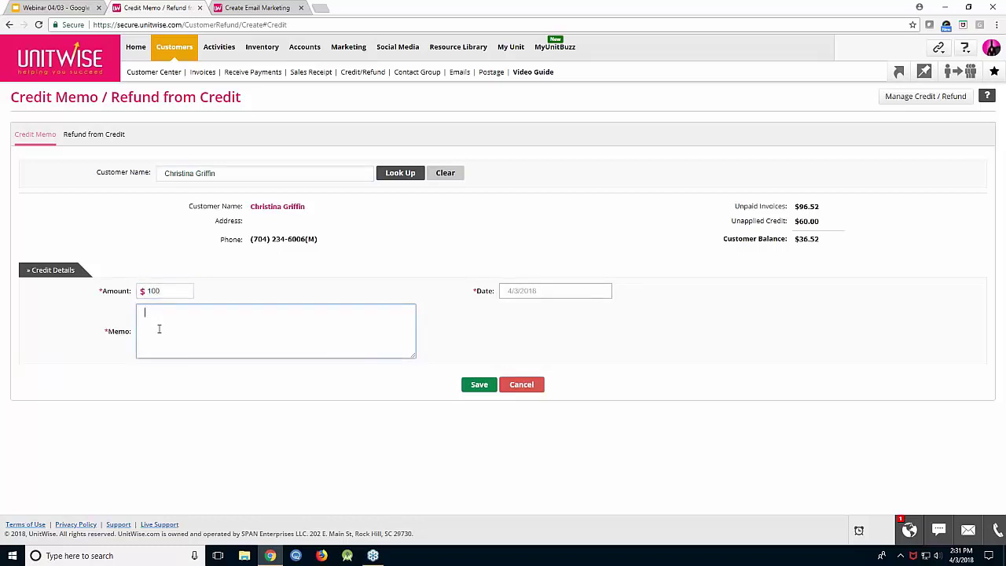
pyautogui.click(465, 385)
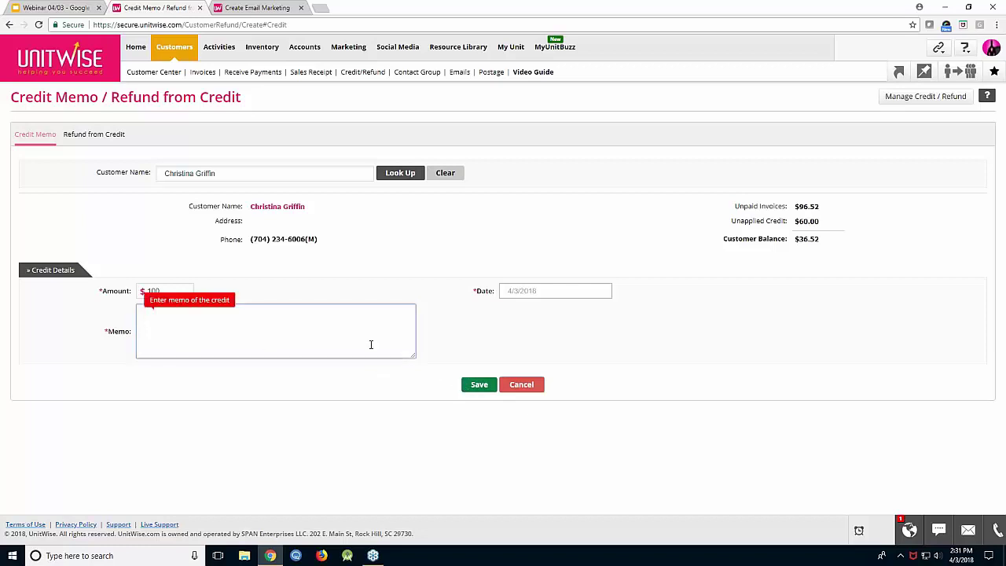
pyautogui.write('Gift')
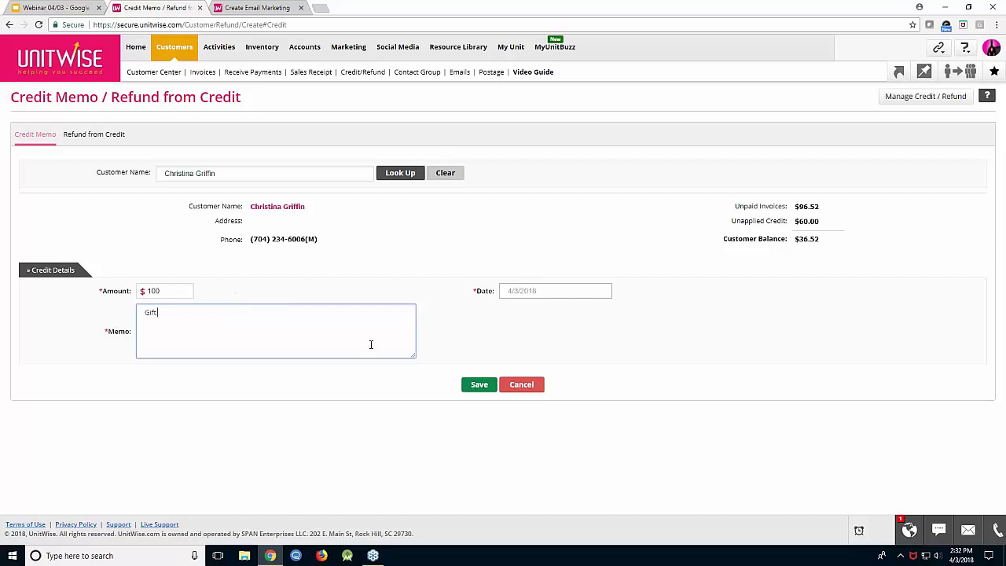
pyautogui.write(' Certificate for Christmas Special')
pyautogui.click(485, 385)
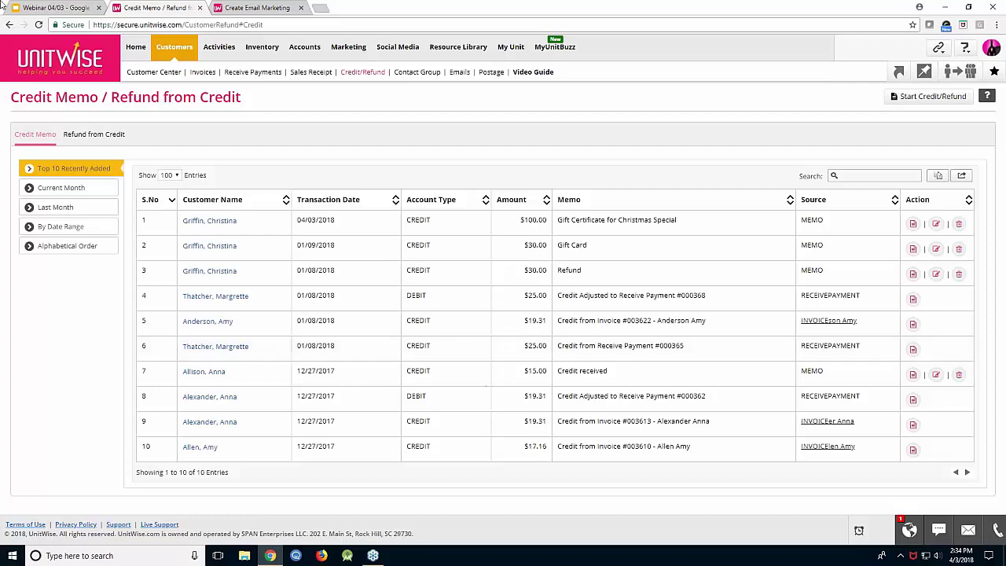
# Switch to the Google Slides presentation and advance from the Question Time slide to the thank-you slide
pyautogui.click(71, 9)
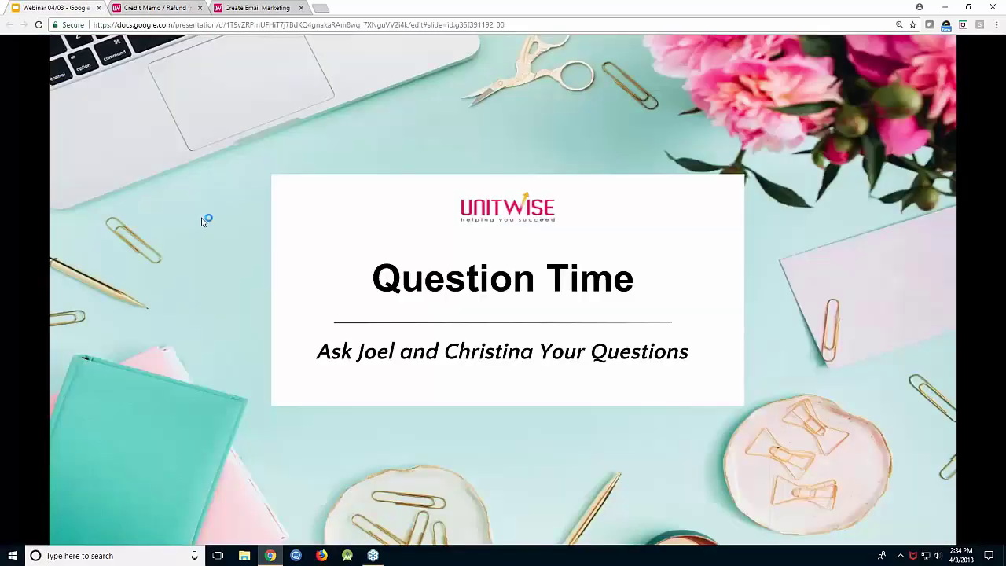
pyautogui.press('Right')
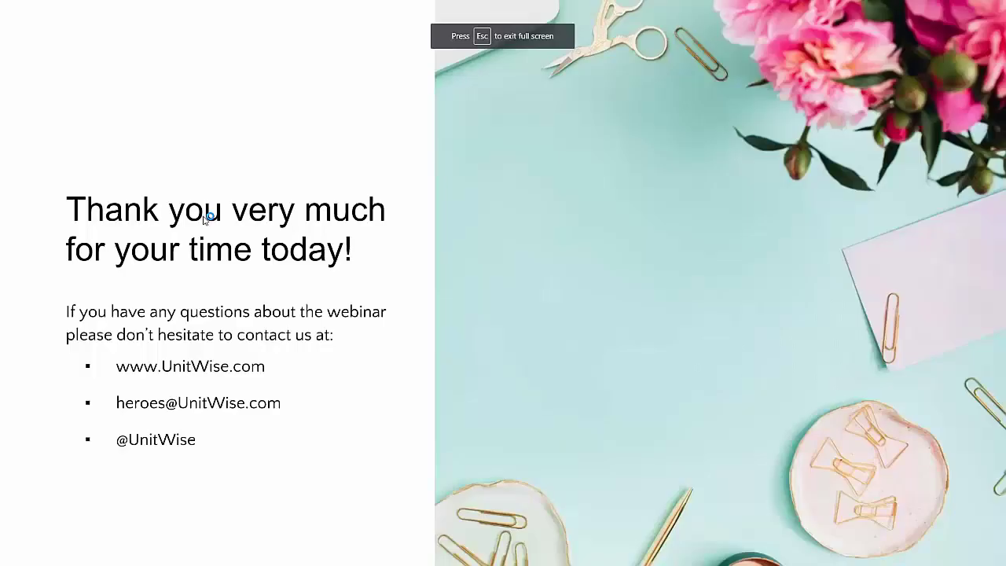